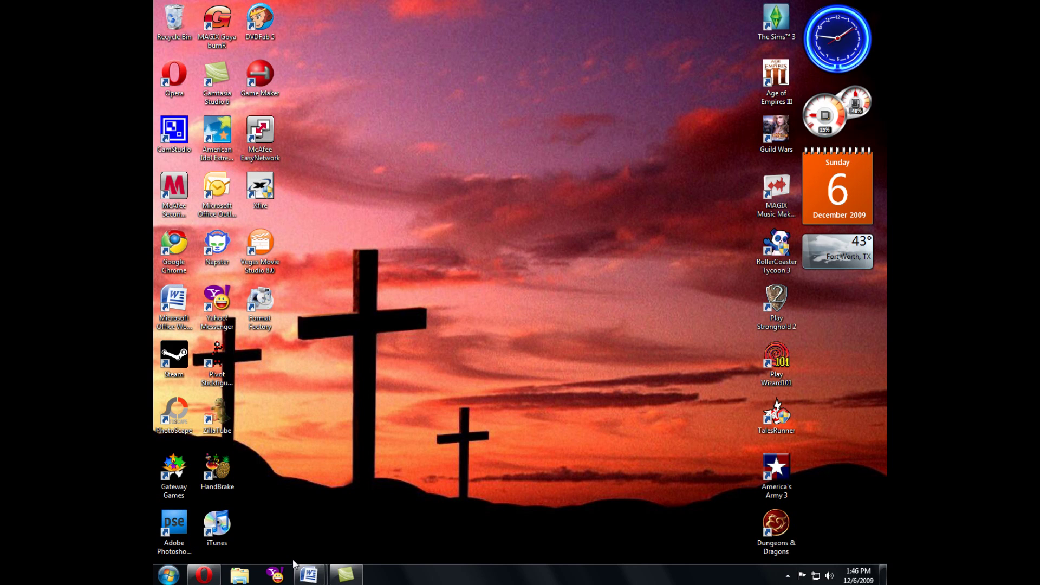
Preview the open Word windows from the taskbar, and bring up the Opera browser window before minimizing it
mouse_move(201, 580)
mouse_move(306, 580)
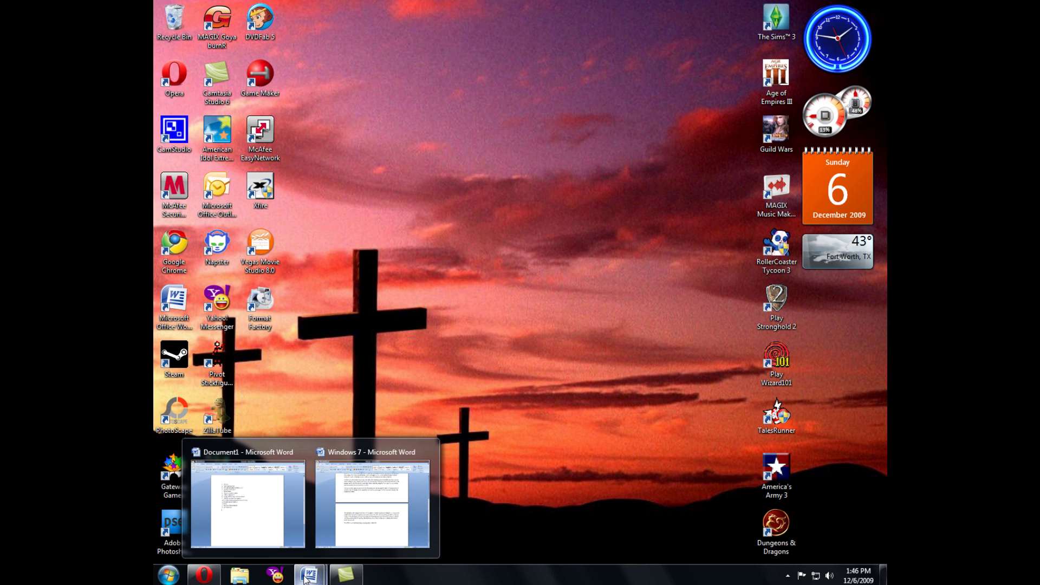
mouse_move(282, 518)
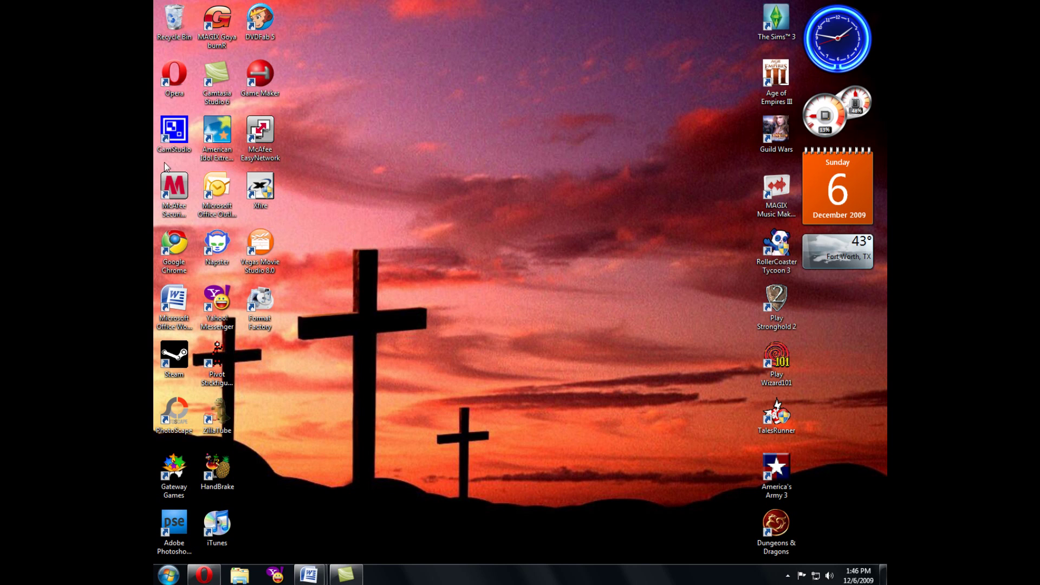
left_click(204, 575)
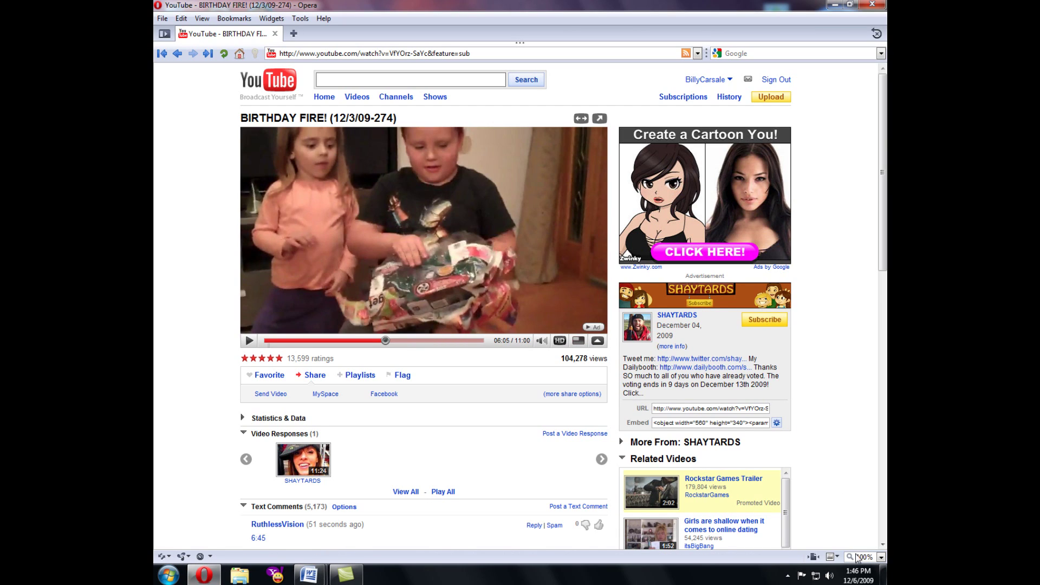
left_click(884, 575)
left_click(834, 4)
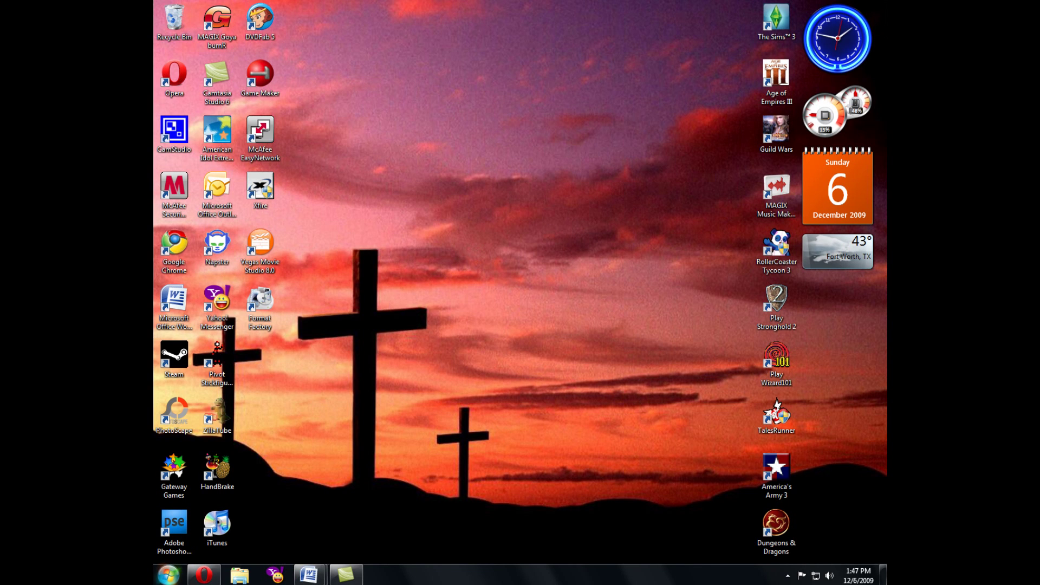
Open the Start menu's customization options from its properties, look through the full list of items, and close the properties
left_click(179, 568)
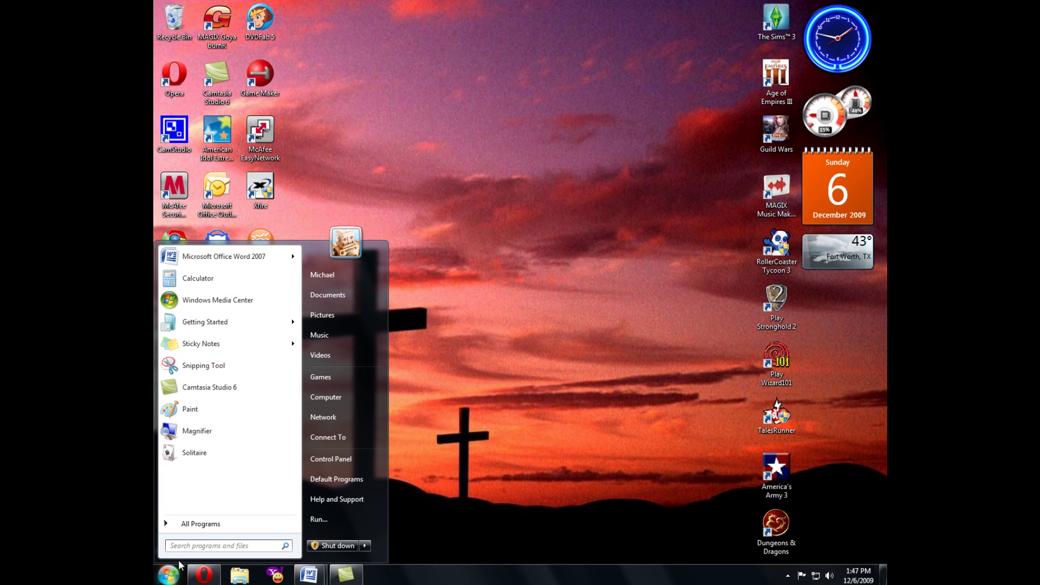
right_click(169, 576)
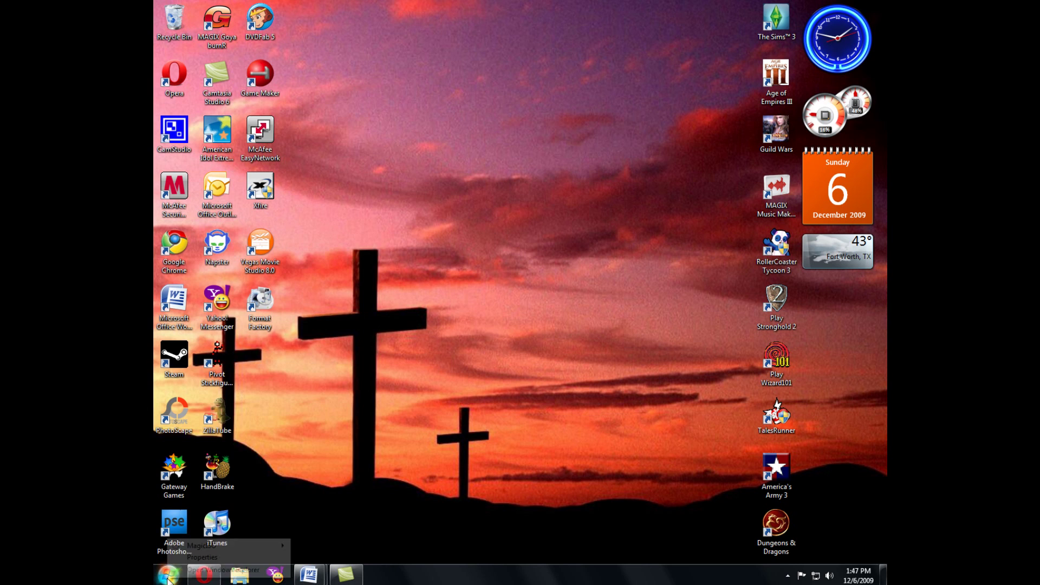
left_click(185, 561)
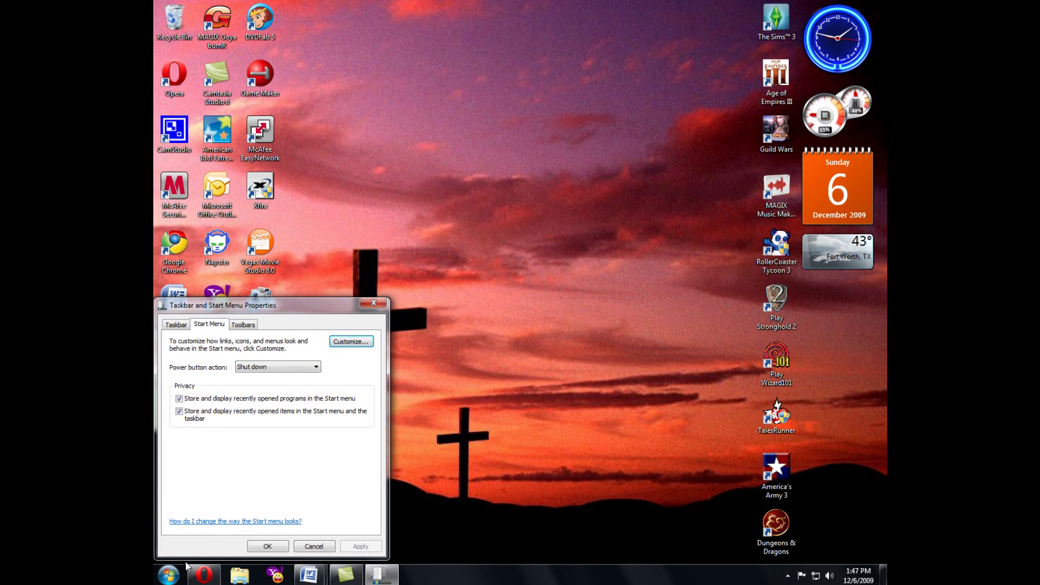
left_click(349, 341)
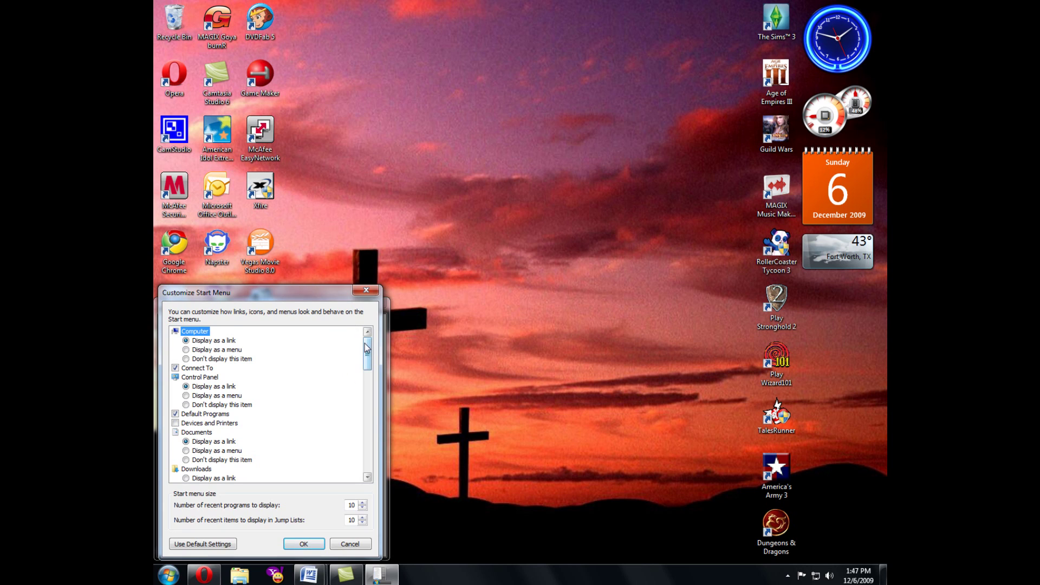
scroll(366, 362, "down", 2)
scroll(367, 362, "down", 10)
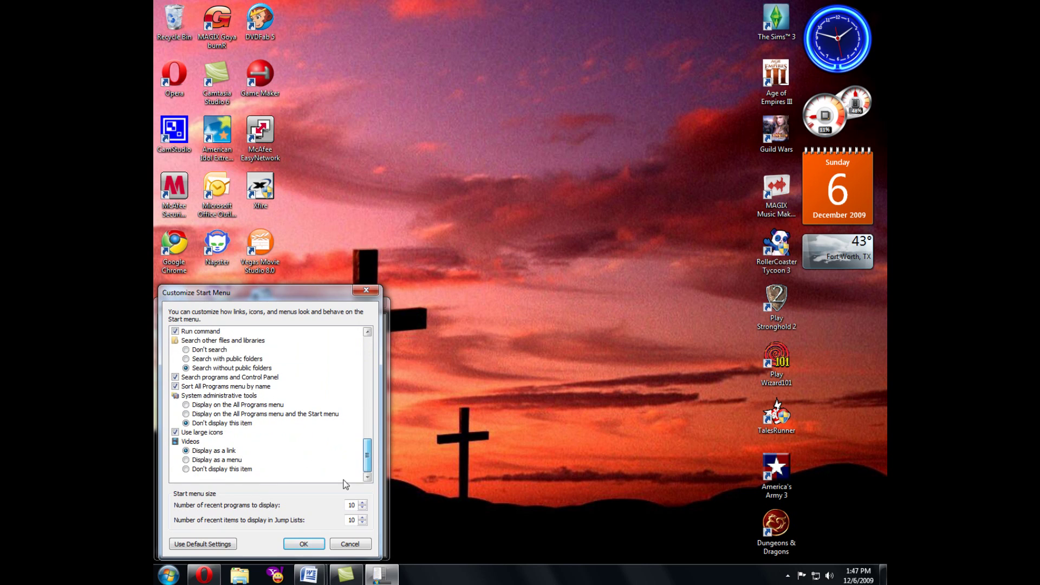
scroll(369, 448, "up", 3)
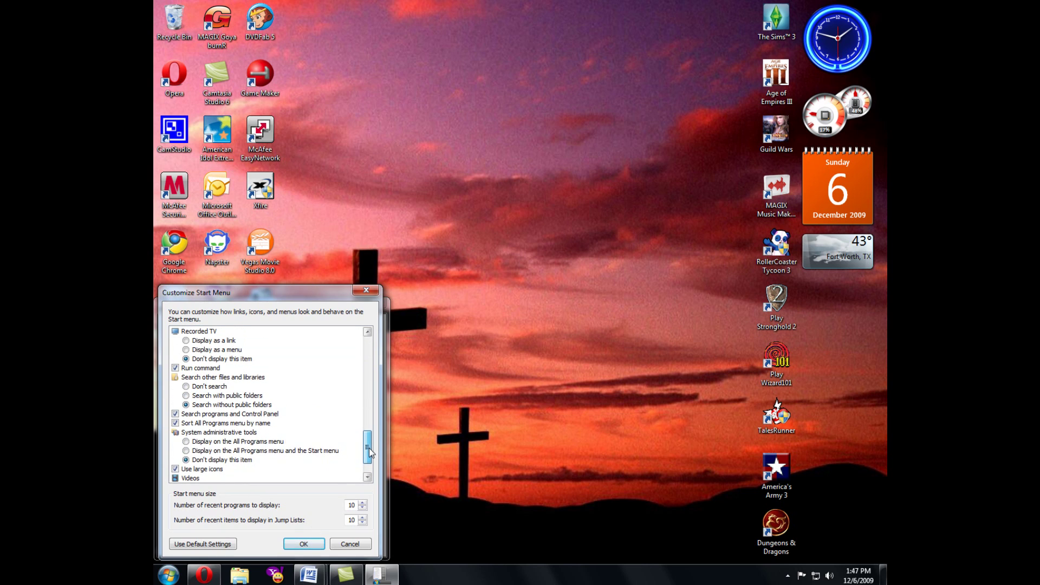
left_click_drag(369, 447, 376, 402)
left_click(303, 544)
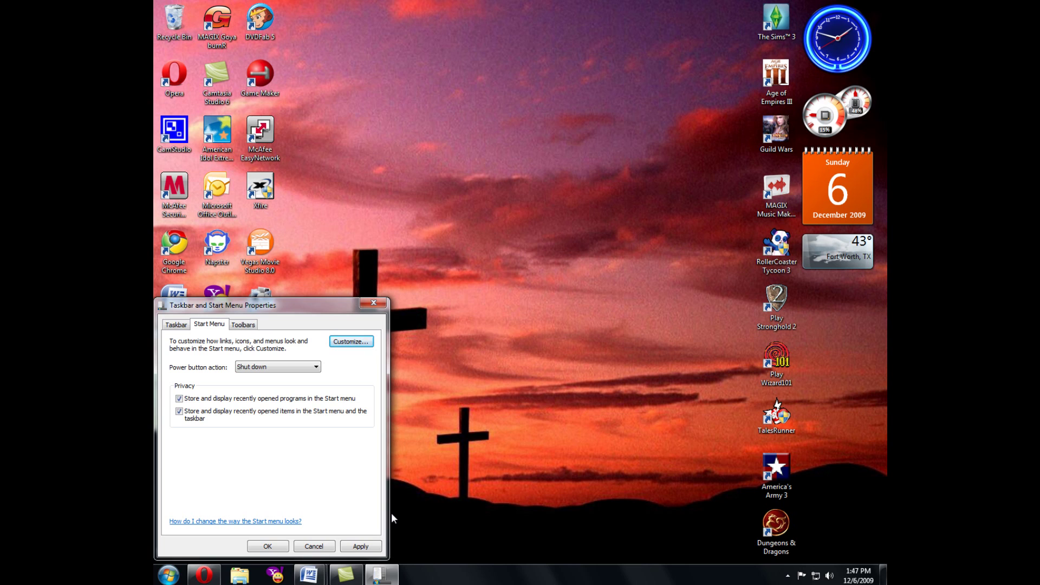
left_click(373, 302)
Open Sticky Notes from the Start menu and write "jfioajsdjf" in the new note
left_click(169, 575)
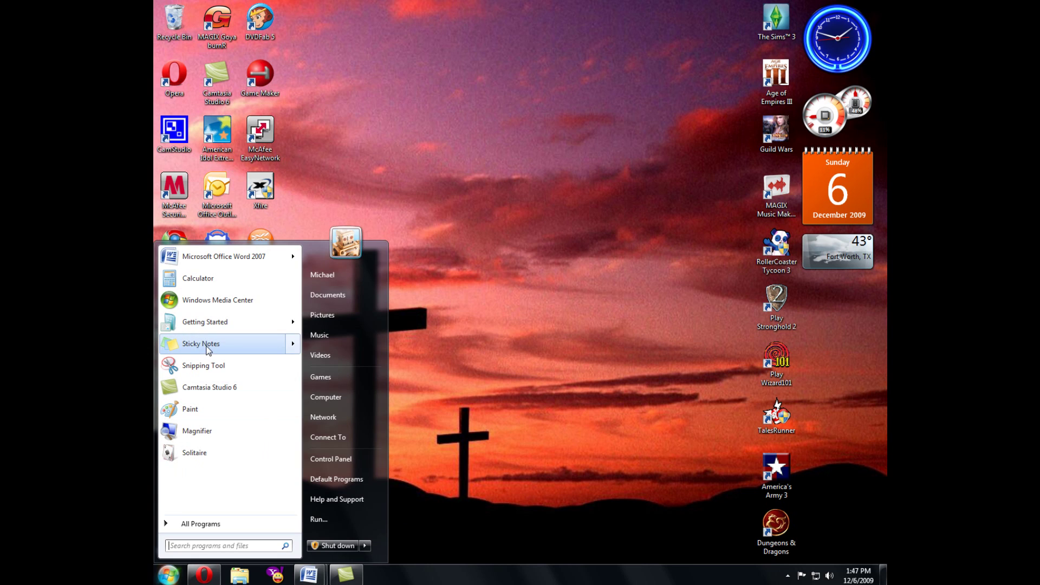
mouse_move(208, 353)
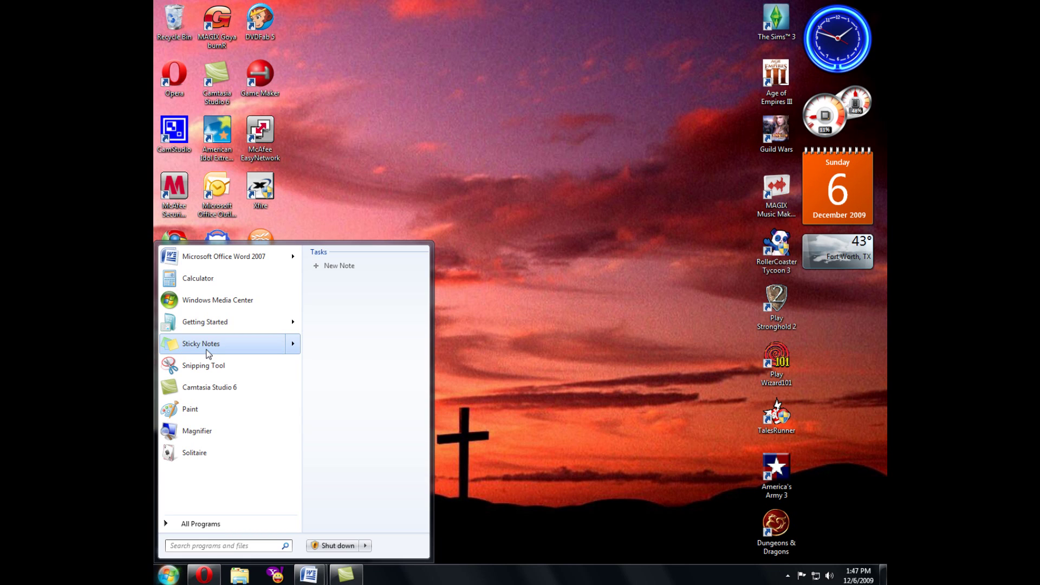
left_click(209, 351)
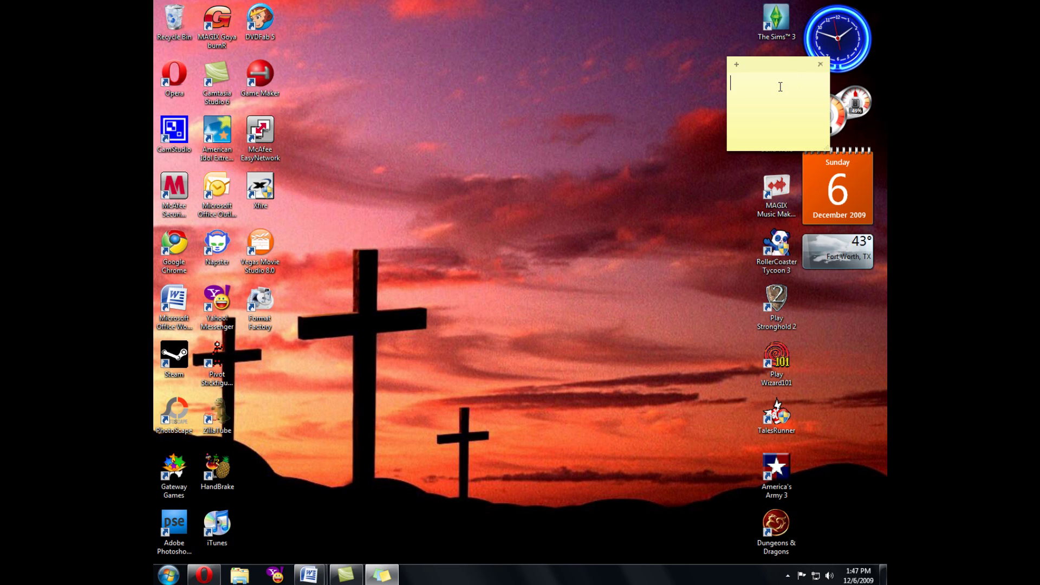
type("jfioajsdjf")
Move the sticky note away from the gadgets towards the middle of the desktop and delete it
left_click_drag(751, 58, 590, 105)
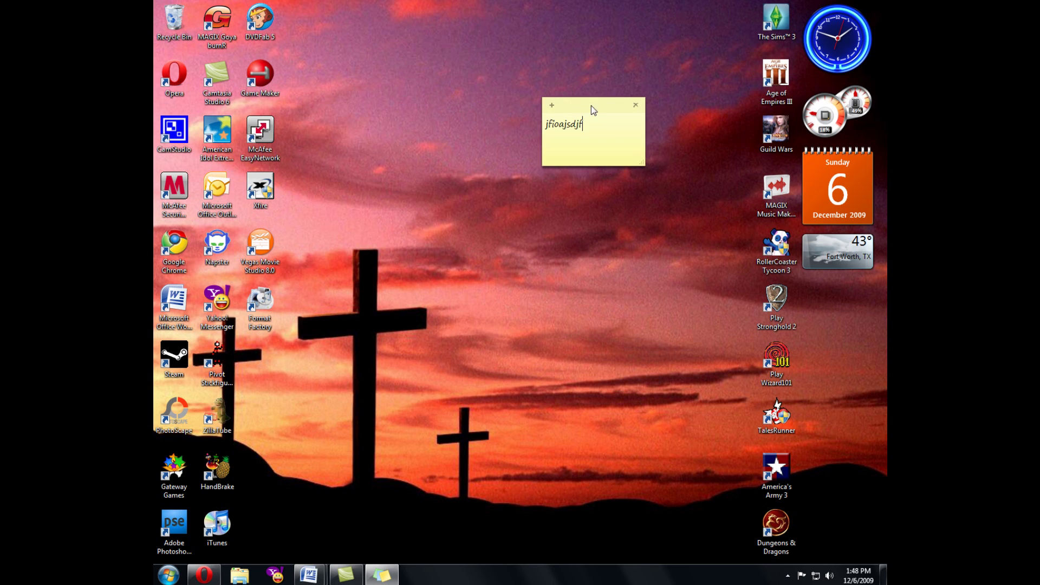
left_click(636, 105)
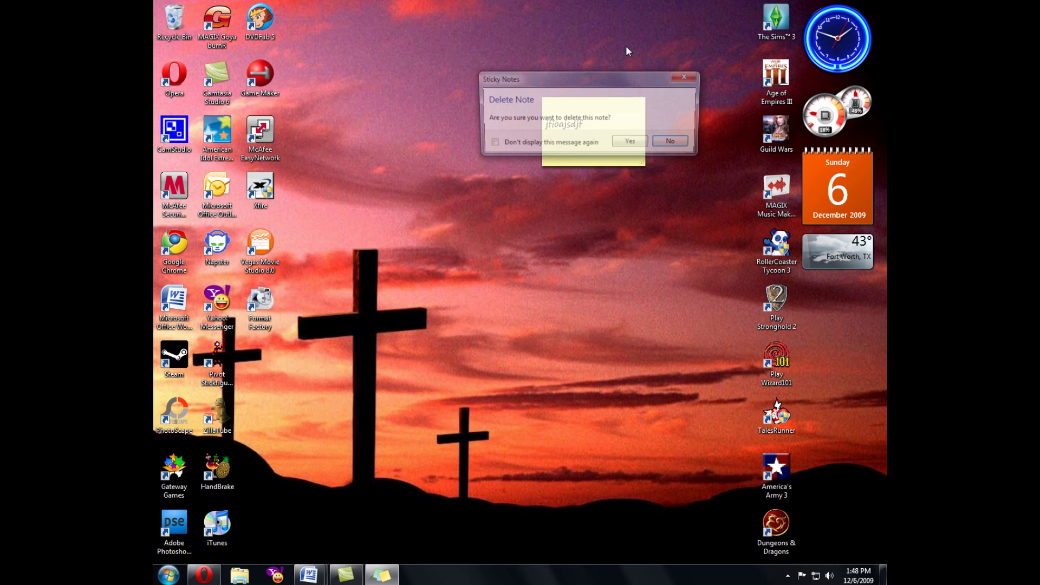
left_click(633, 143)
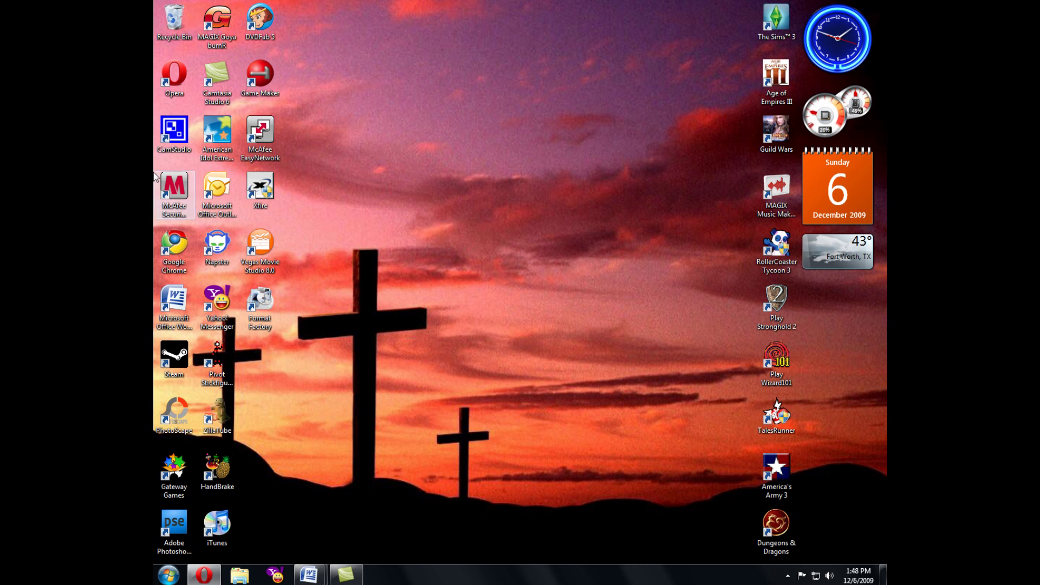
Open the Get Windows Live Essentials page from the Getting Started tasks, and close its tab and minimize the browser
left_click(169, 575)
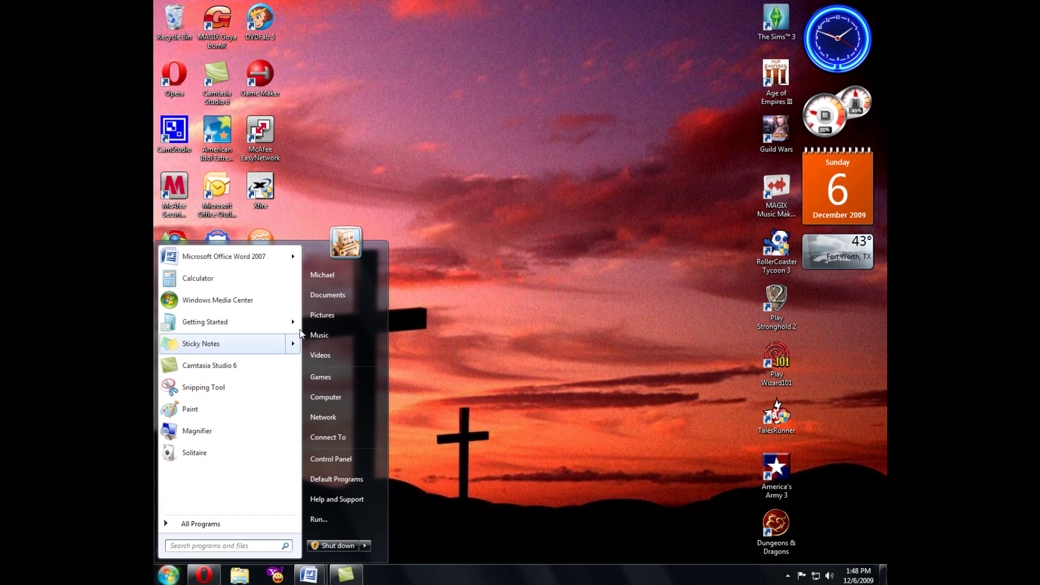
mouse_move(228, 332)
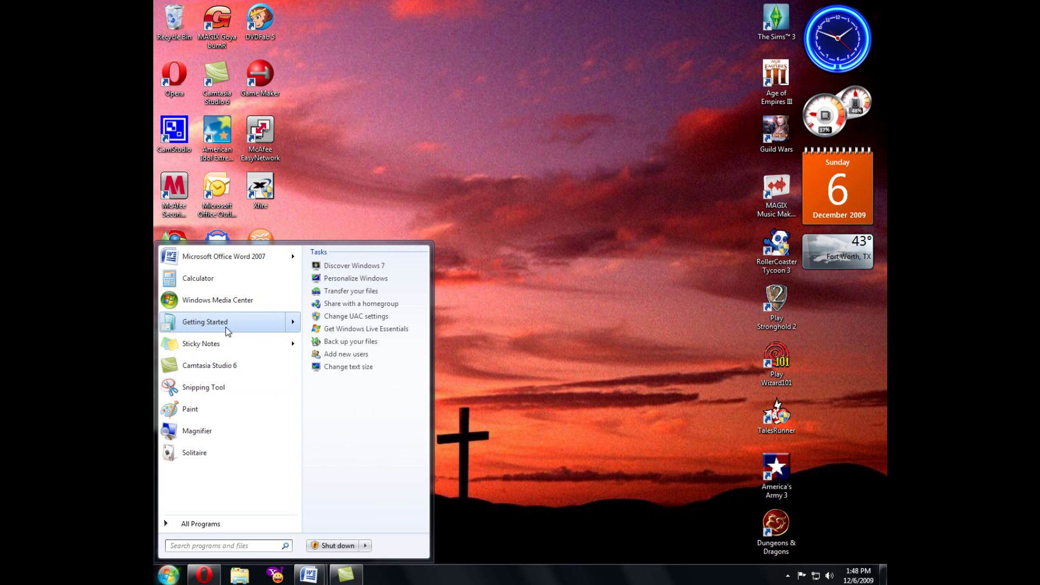
left_click(330, 330)
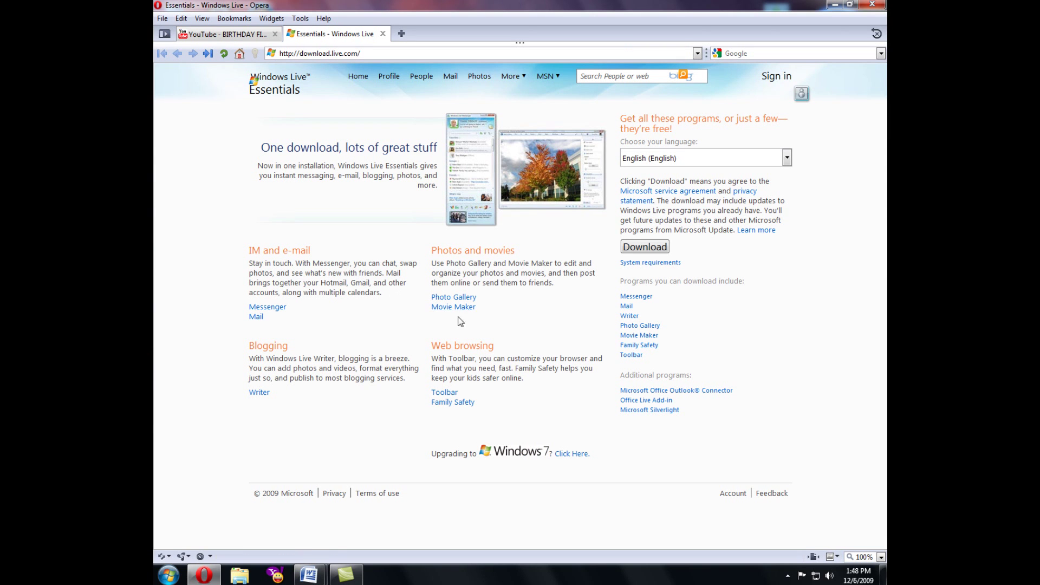
left_click(383, 34)
left_click(829, 6)
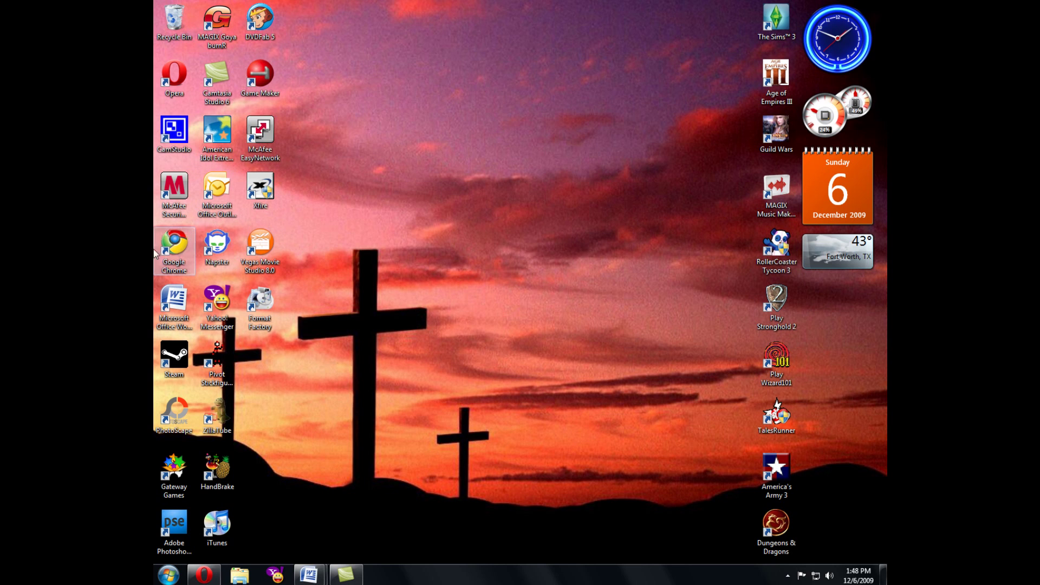
Open Calculator and show its Programmer mode followed by its Statistics mode
left_click(168, 574)
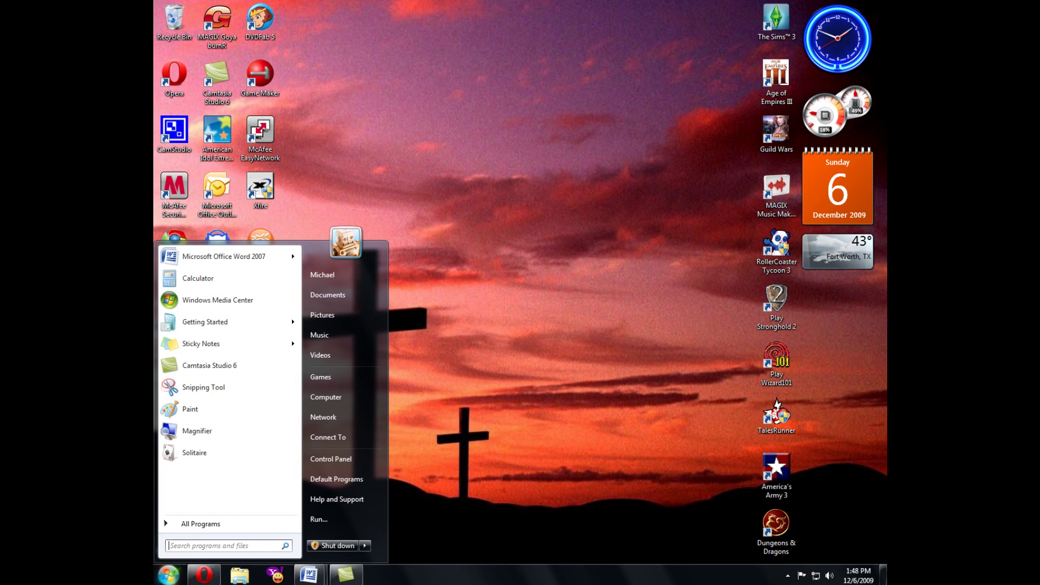
left_click(206, 281)
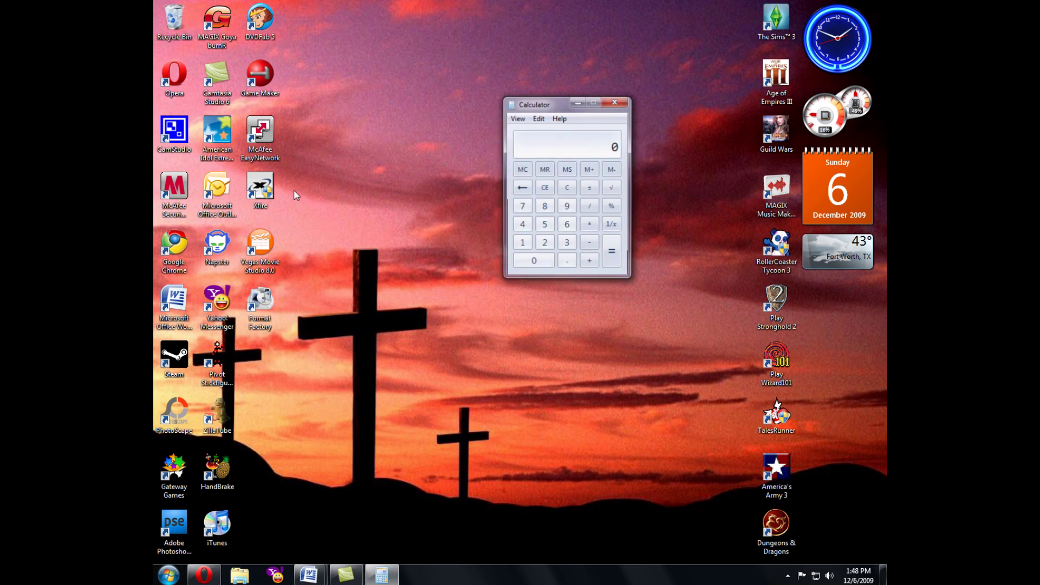
left_click(520, 118)
left_click(546, 157)
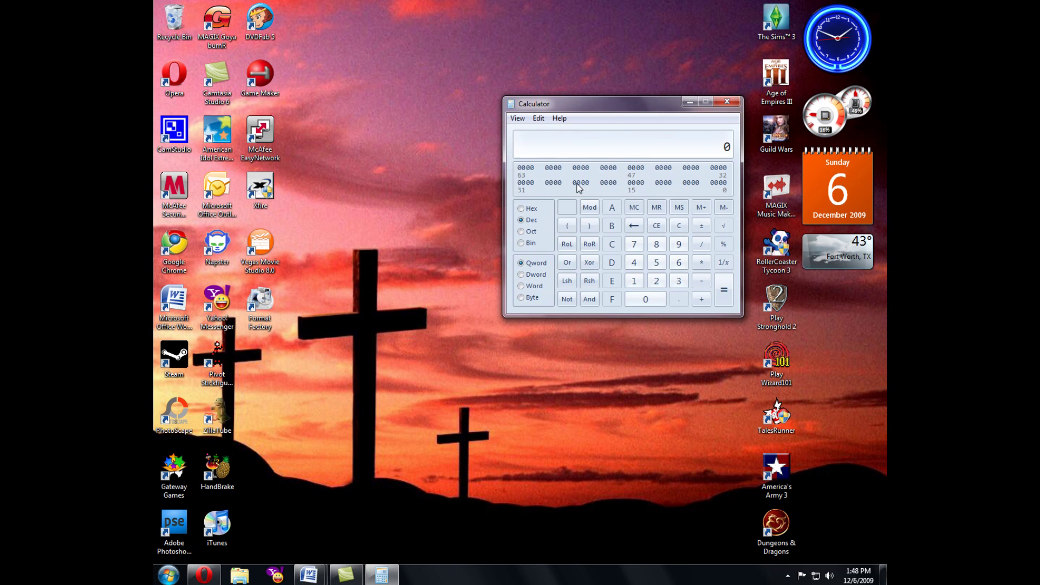
left_click(517, 118)
left_click(545, 170)
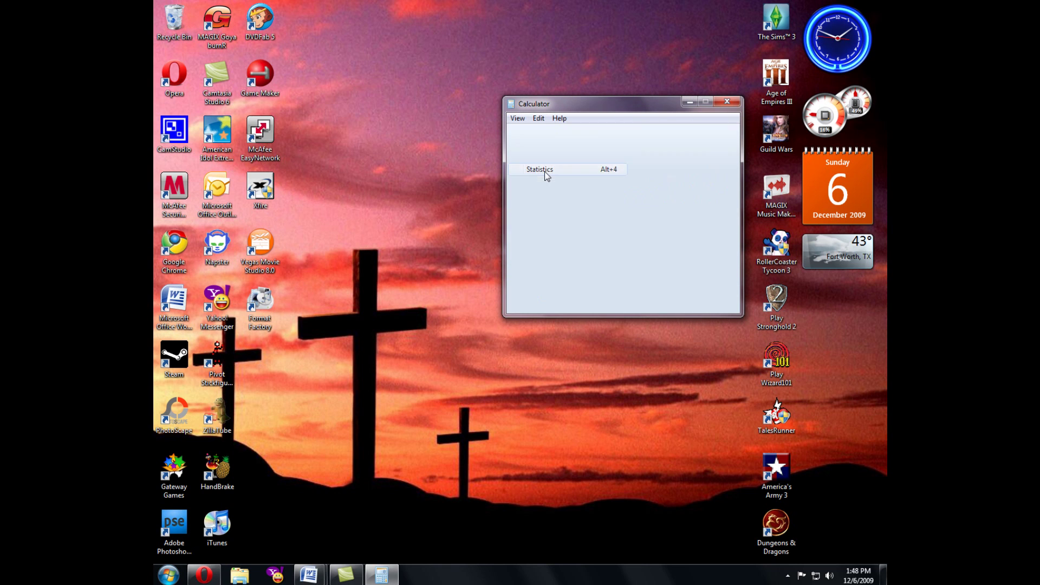
Show the Calculator's unit conversion pane and its date calculation pane, and close the Calculator
left_click(514, 119)
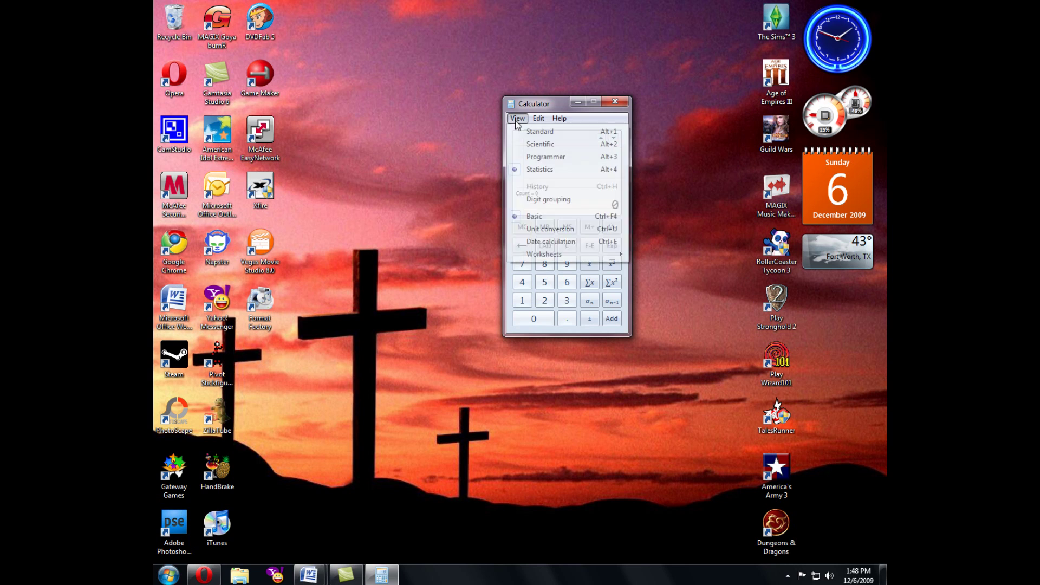
left_click(565, 230)
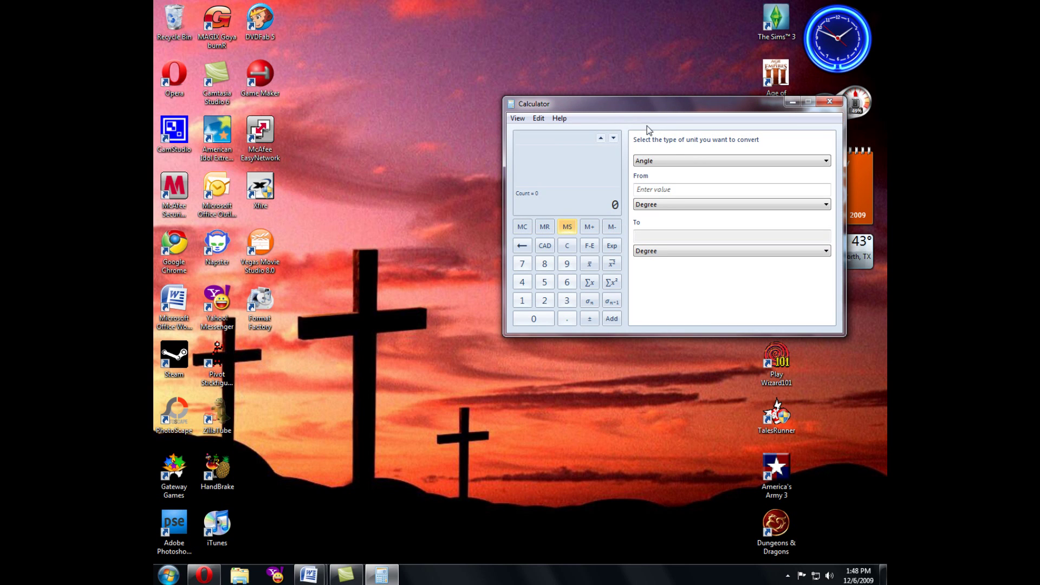
left_click(675, 160)
left_click(669, 161)
left_click(518, 119)
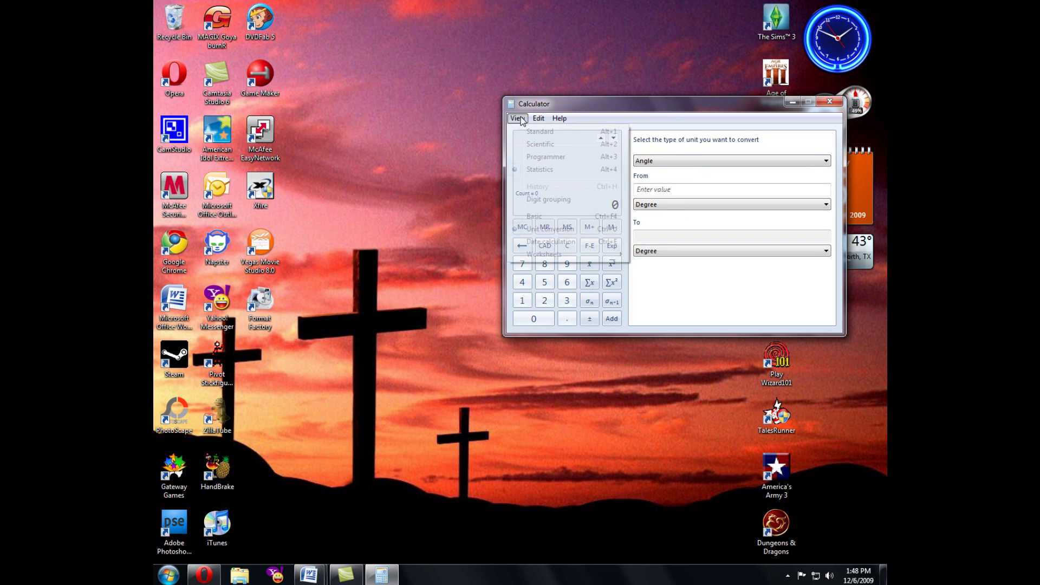
left_click(547, 245)
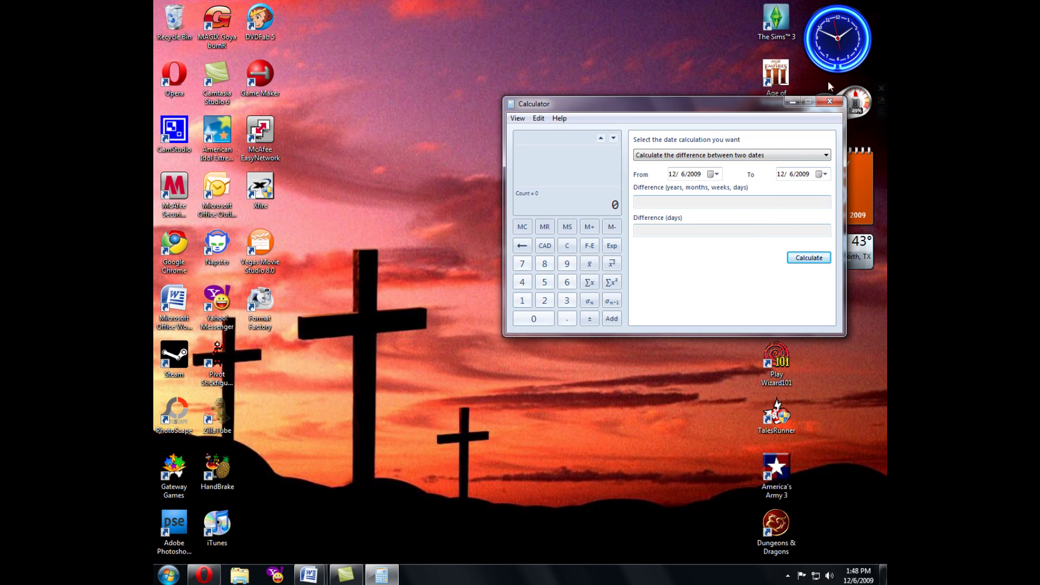
left_click(829, 101)
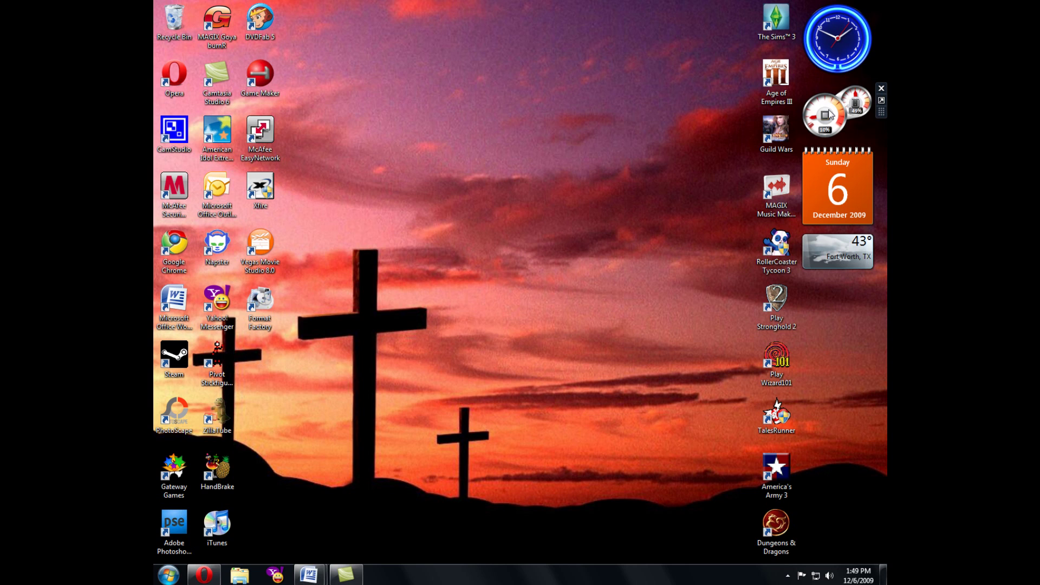
Open the User Account Control settings from System and Security in Control Panel
key("super")
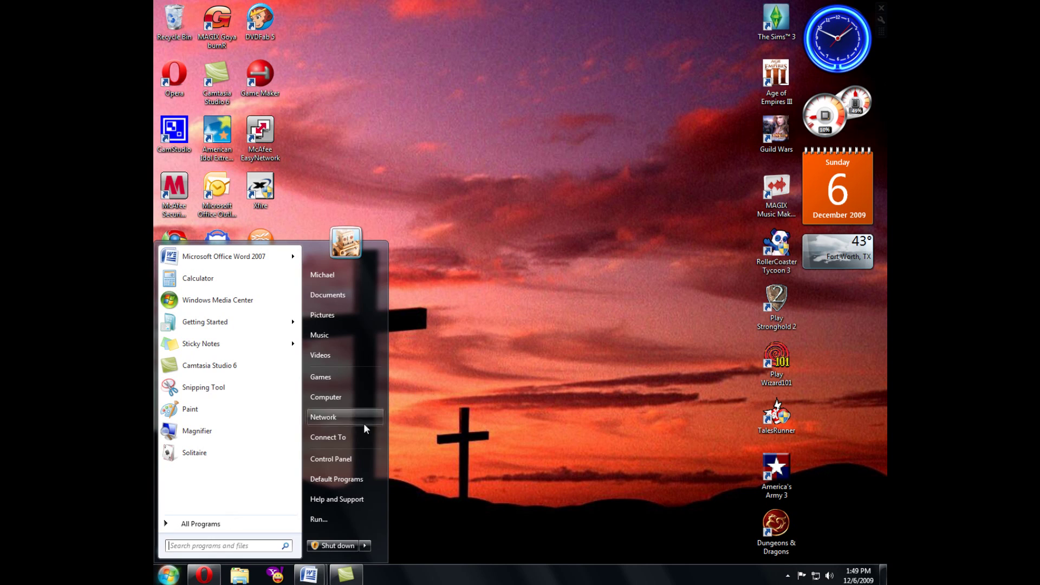
left_click(351, 461)
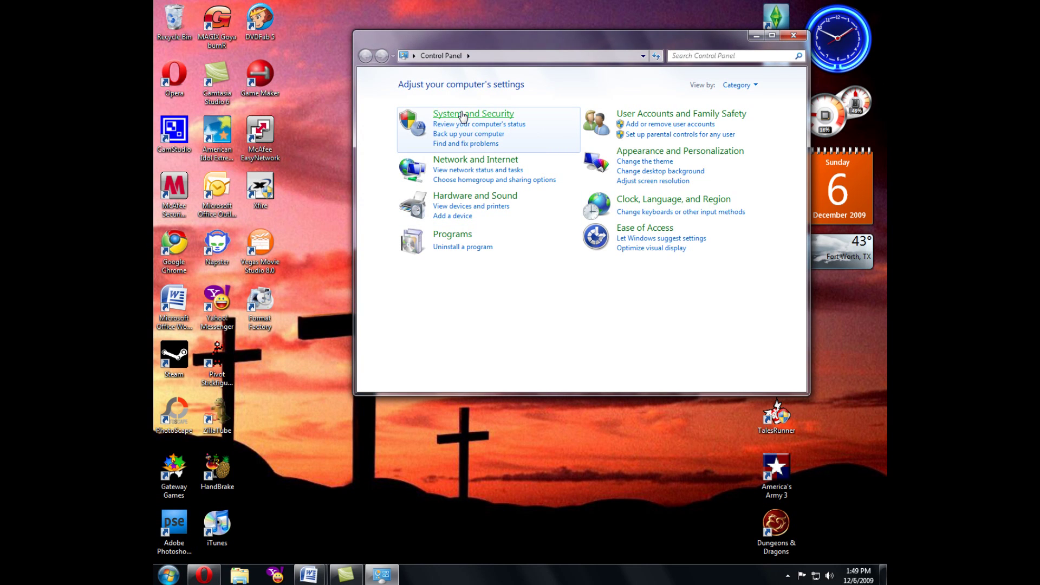
left_click(462, 115)
left_click(553, 105)
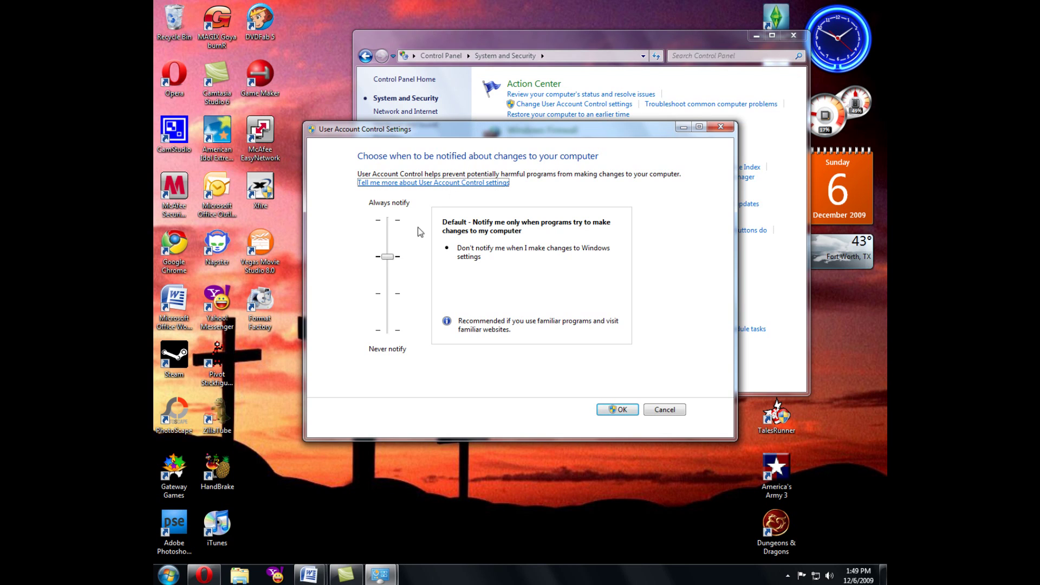
Raise the User Account Control notification level to Always notify and return it to the default level
left_click_drag(388, 258, 391, 219)
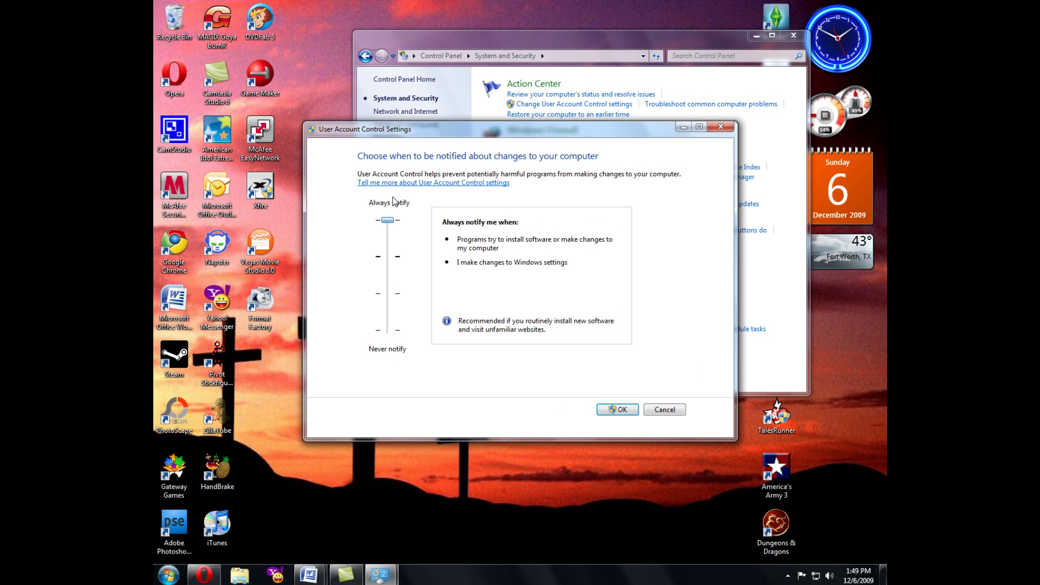
left_click_drag(393, 220, 388, 264)
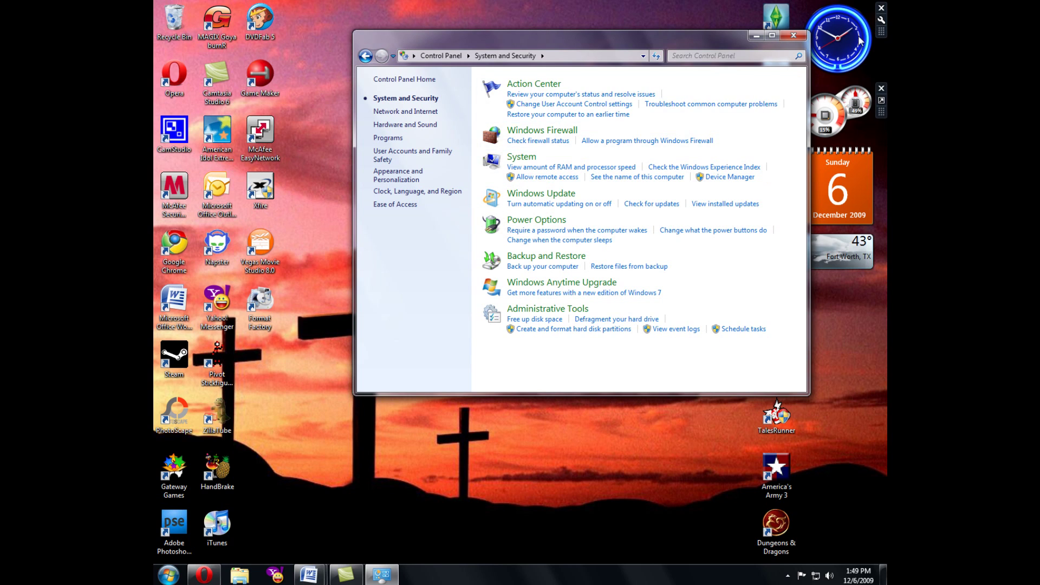
Close Control Panel and set the Start menu's power button action to Restart in the Start menu properties
left_click(794, 35)
key("super")
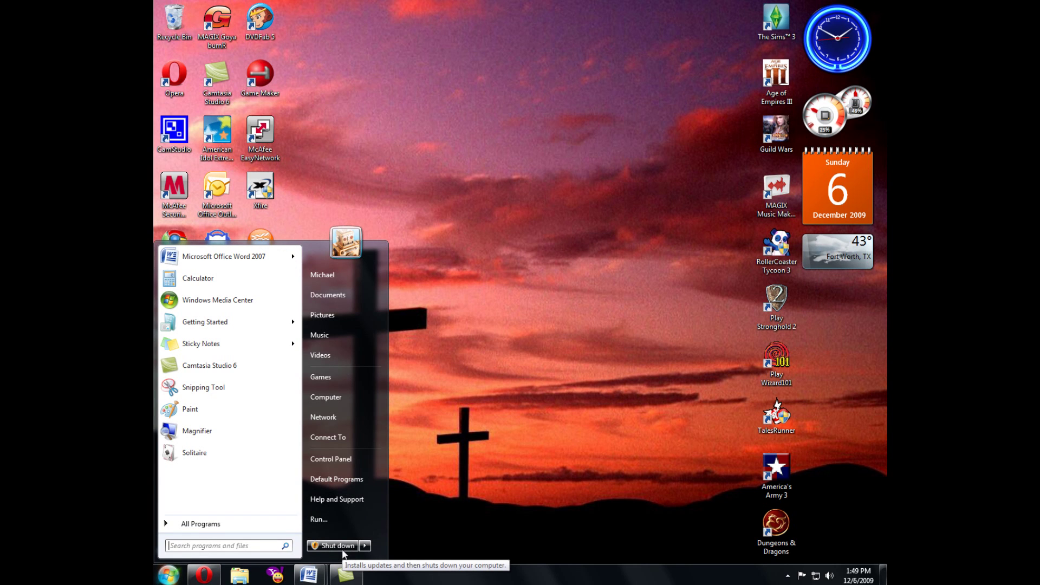
mouse_move(362, 545)
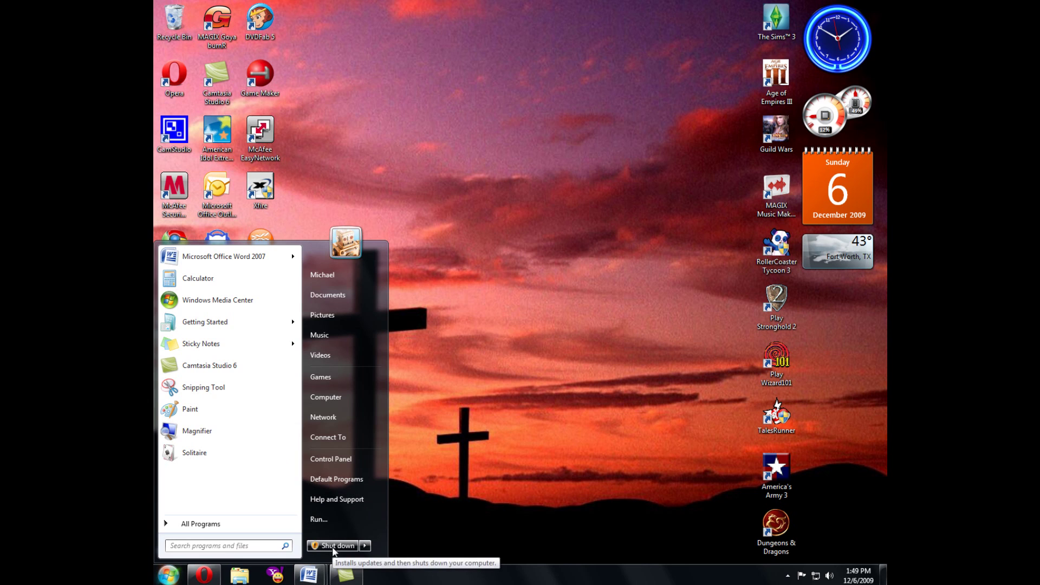
left_click(359, 556)
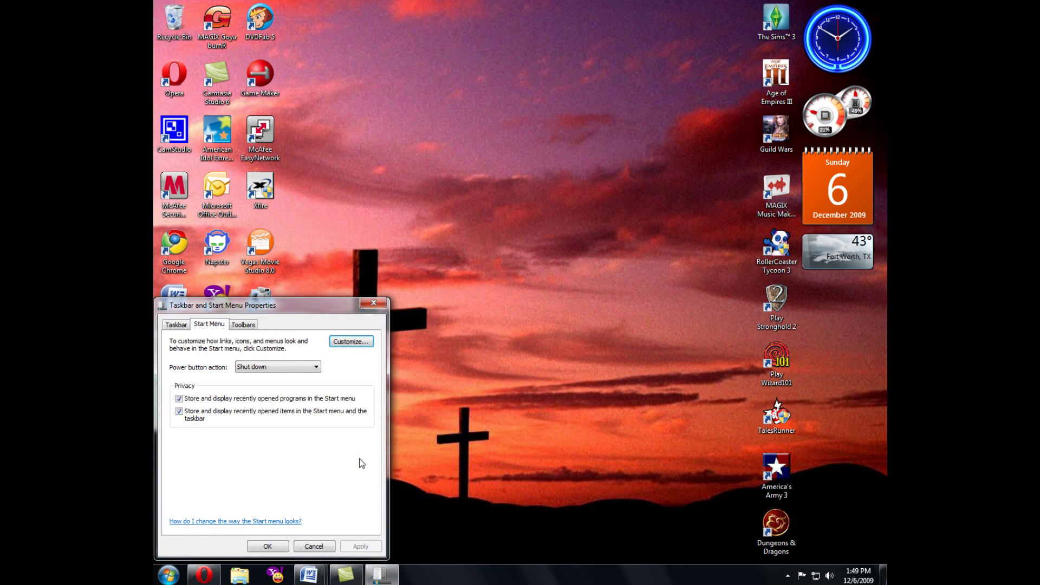
left_click(273, 367)
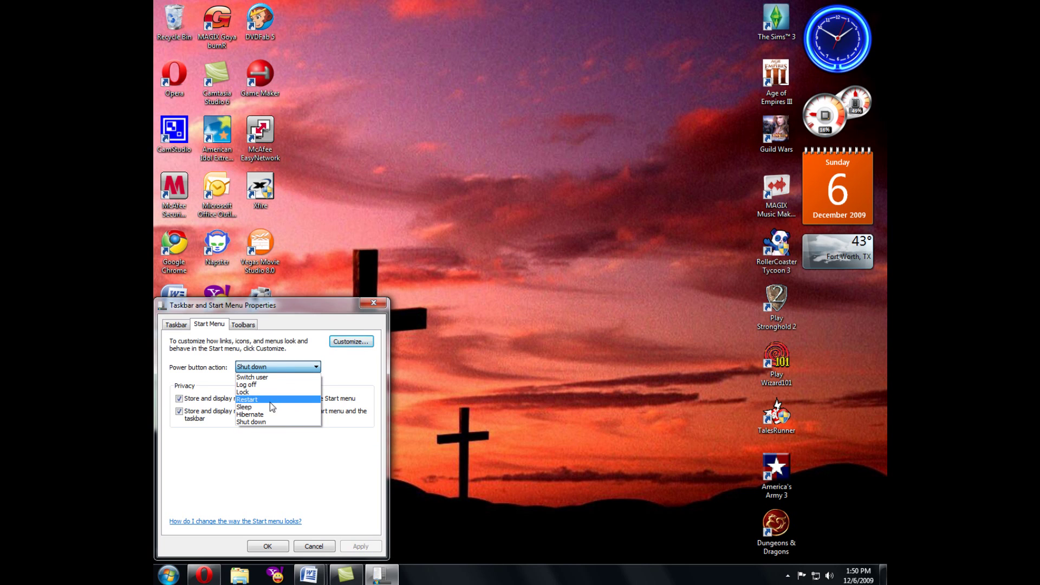
left_click(270, 401)
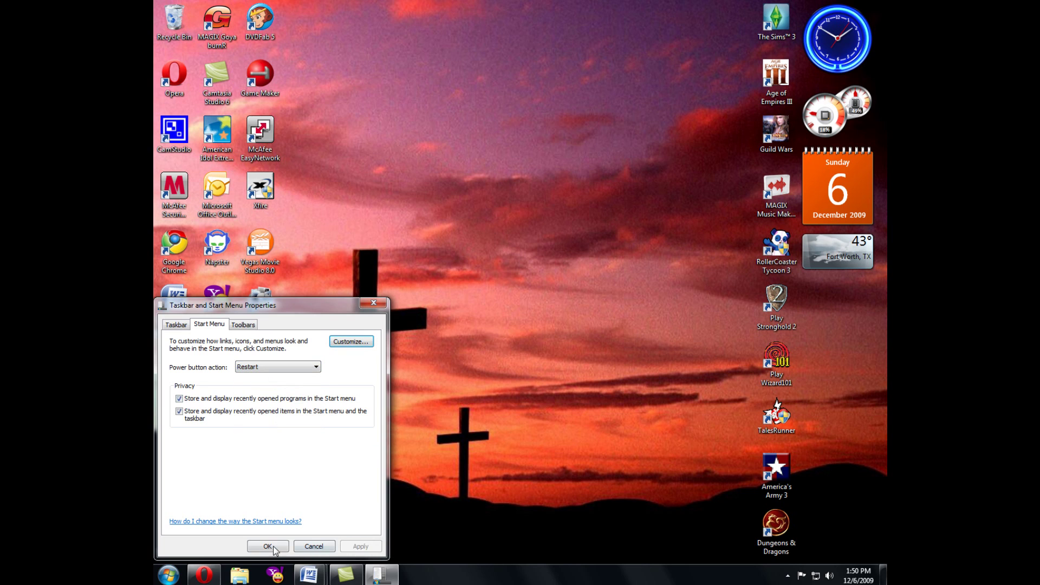
left_click(269, 546)
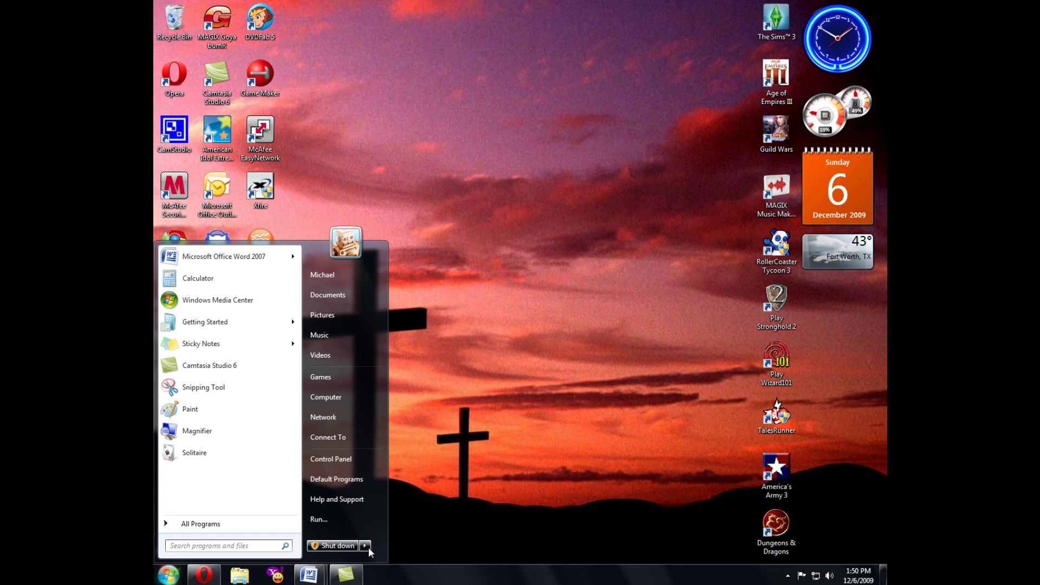
Reopen the Start menu properties from the power button and look at the Customize Start Menu options
right_click(339, 547)
left_click(367, 555)
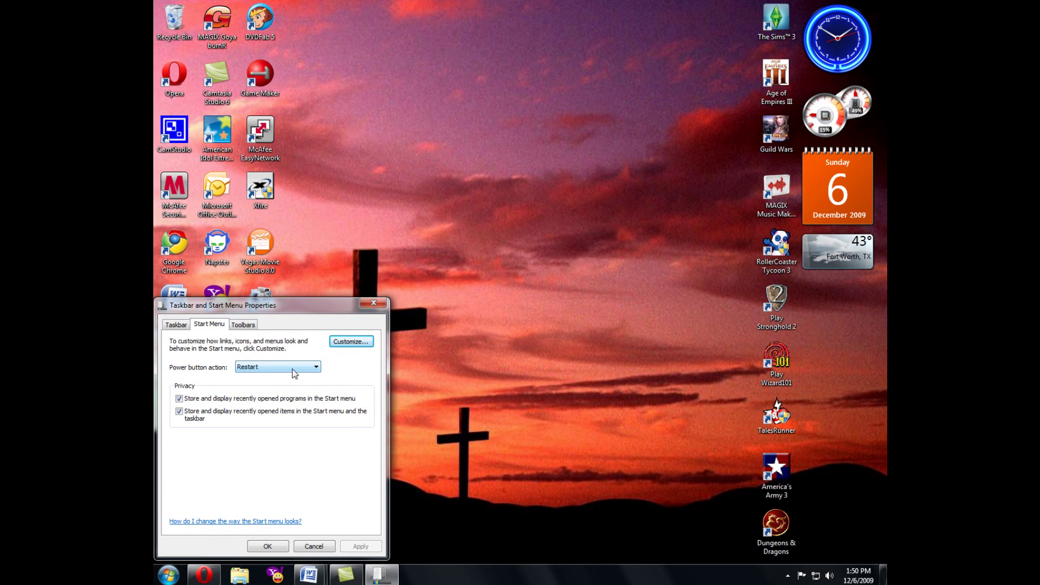
left_click(357, 342)
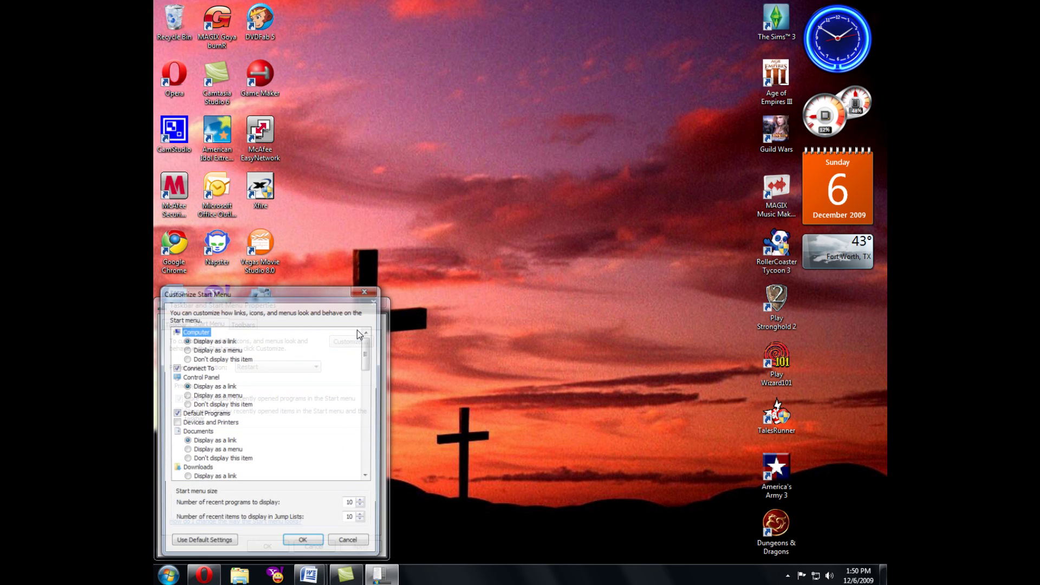
left_click(304, 548)
Select the power button action again, apply the Start menu properties, and check the power button in the Start menu
left_click(303, 369)
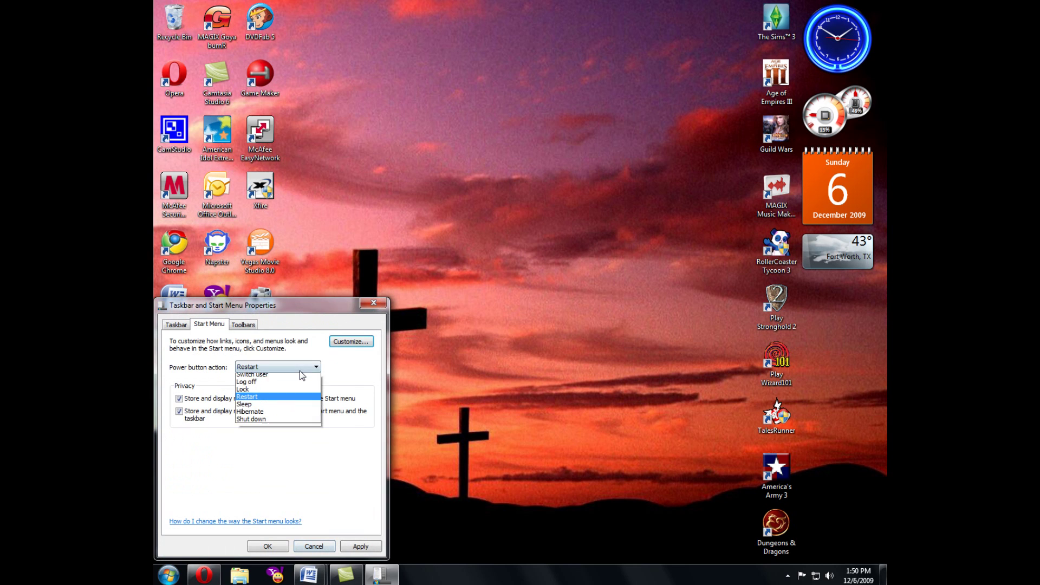
left_click(259, 403)
left_click(361, 546)
left_click(267, 547)
key("super")
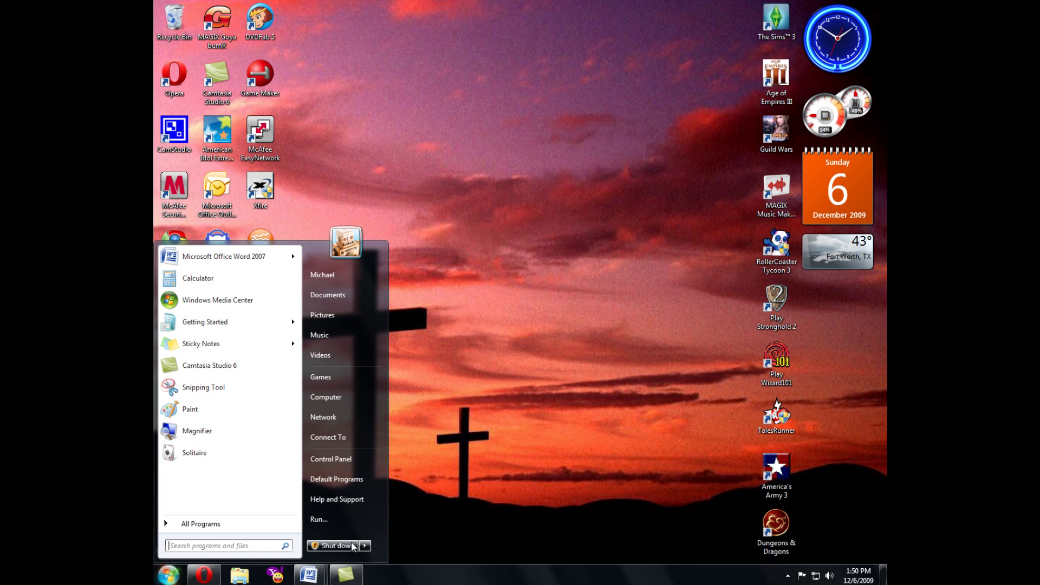
left_click(498, 465)
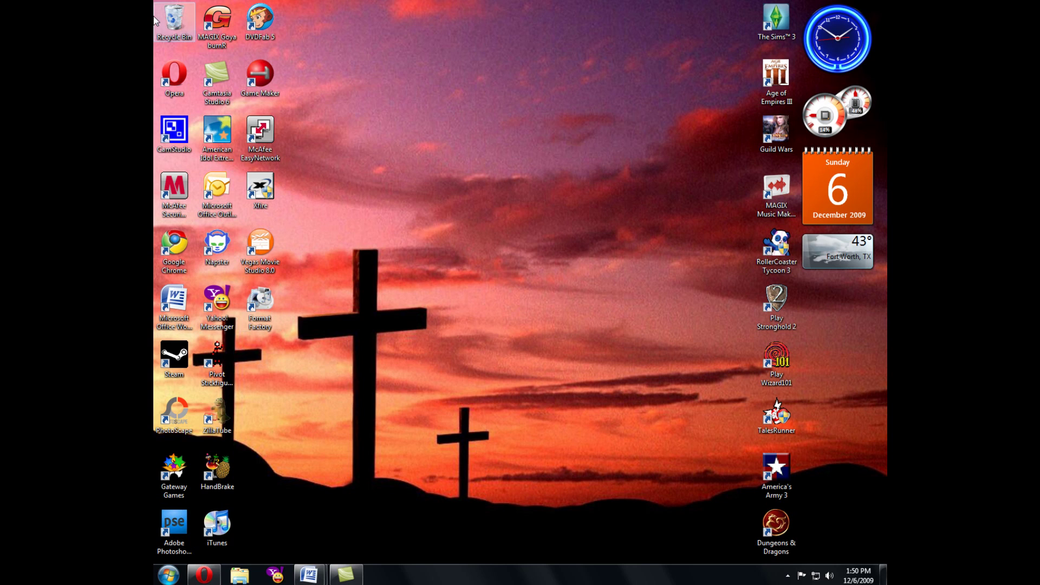
Open Opera, switch to Camtasia Studio and pin Camtasia Studio to the taskbar
double_click(176, 75)
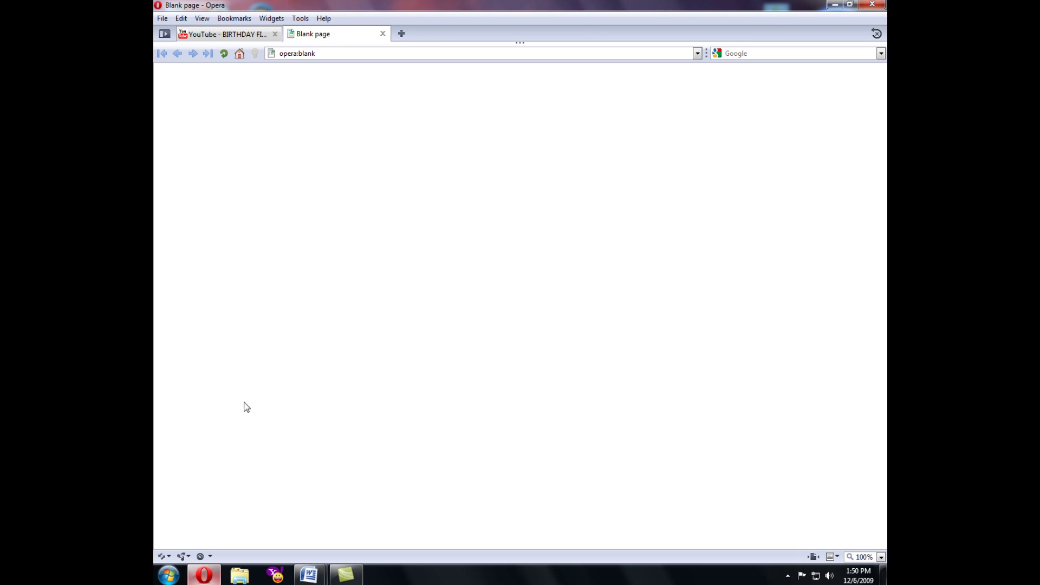
left_click(346, 574)
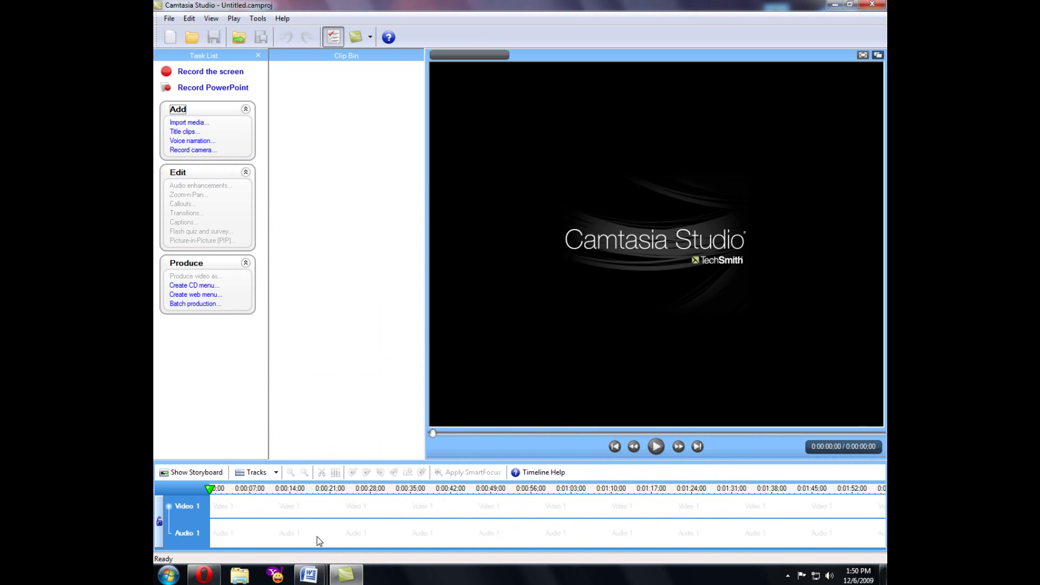
right_click(351, 581)
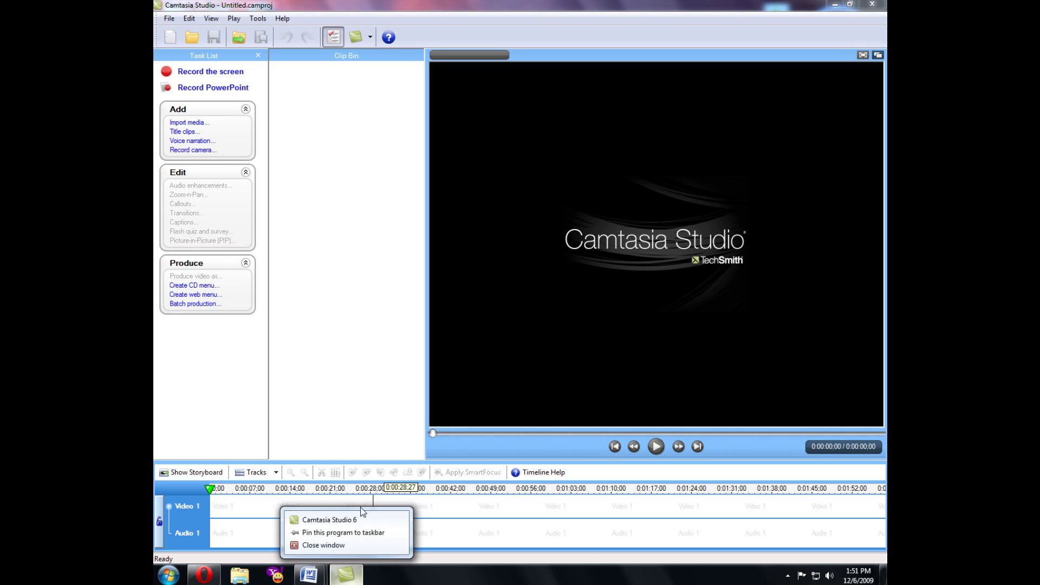
left_click(339, 534)
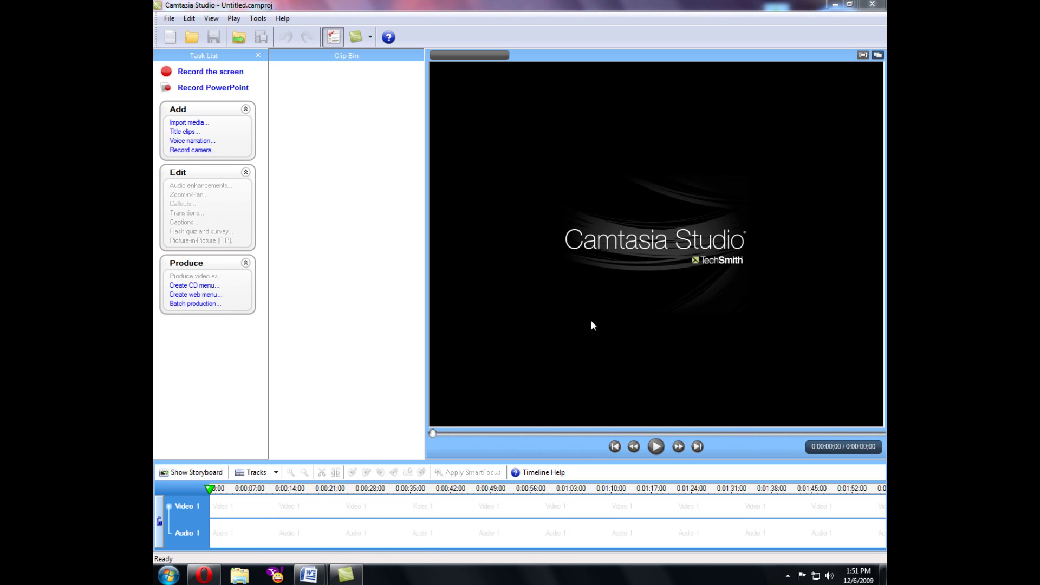
Relaunch Camtasia Studio in evaluation mode and move its pinned taskbar icon ahead of the Word icon
left_click(346, 580)
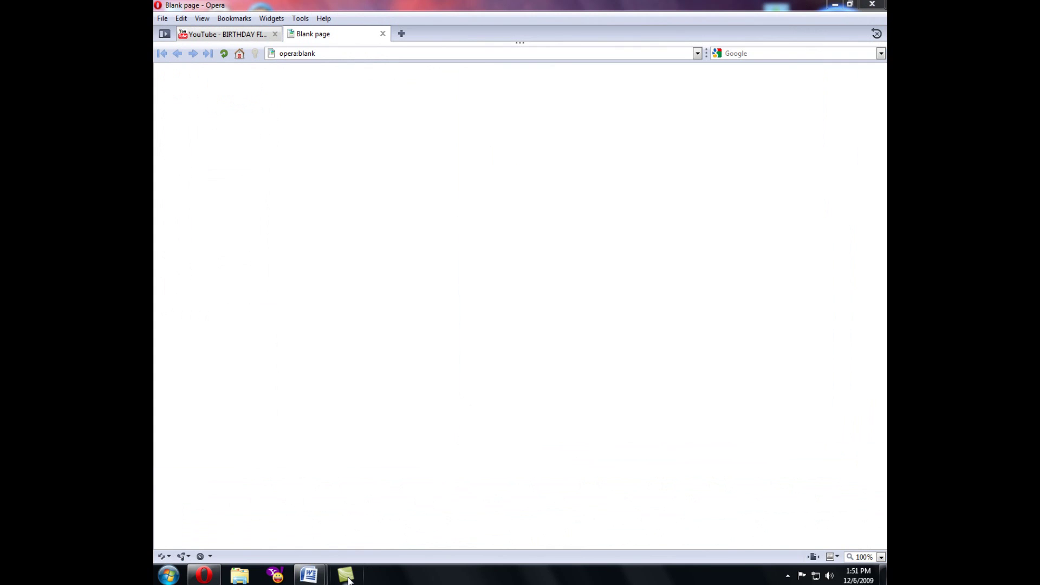
left_click_drag(345, 580, 311, 578)
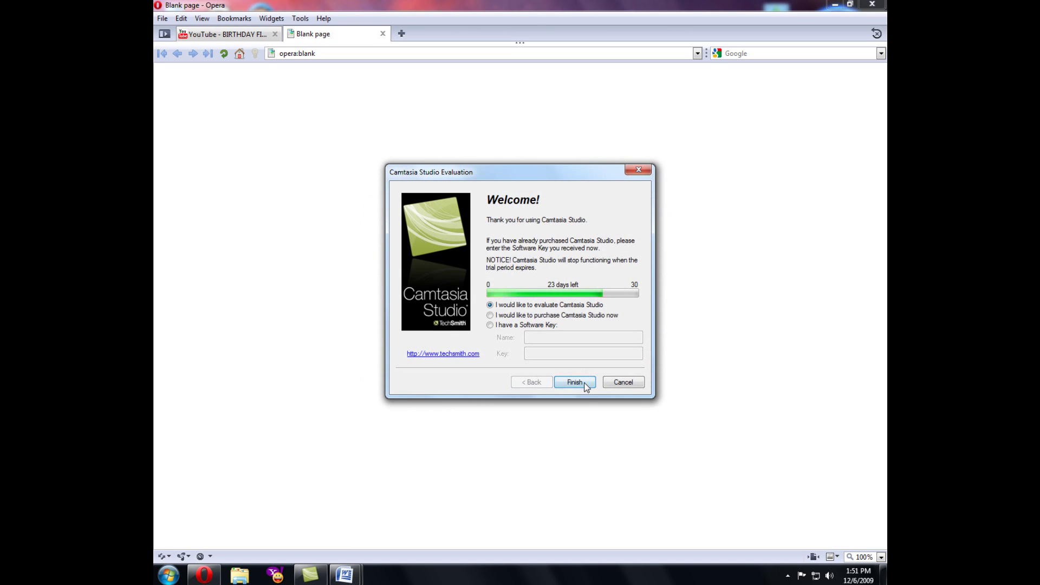
left_click(583, 382)
left_click(667, 379)
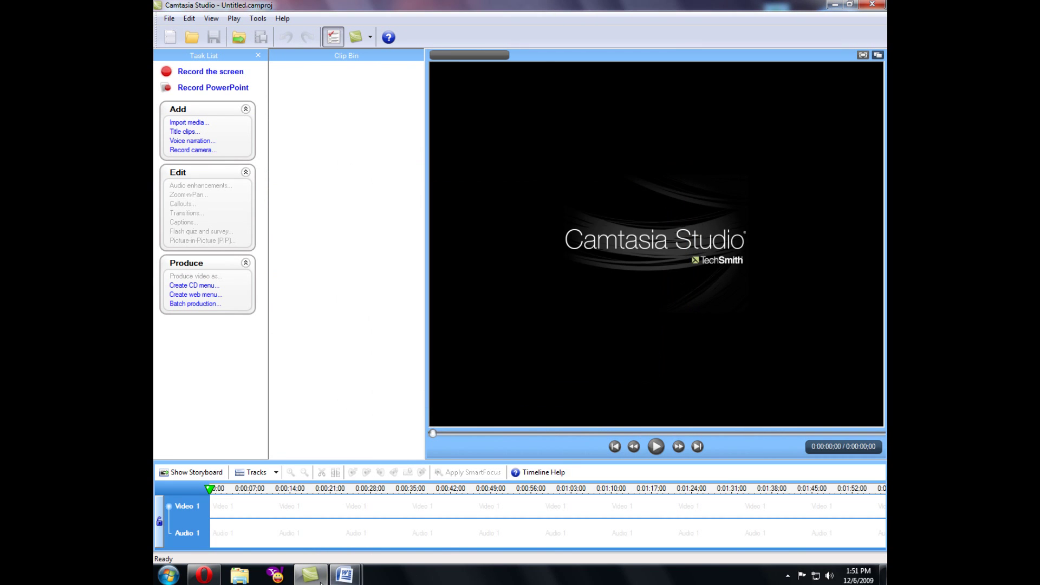
Unpin Camtasia Studio from the taskbar
right_click(309, 578)
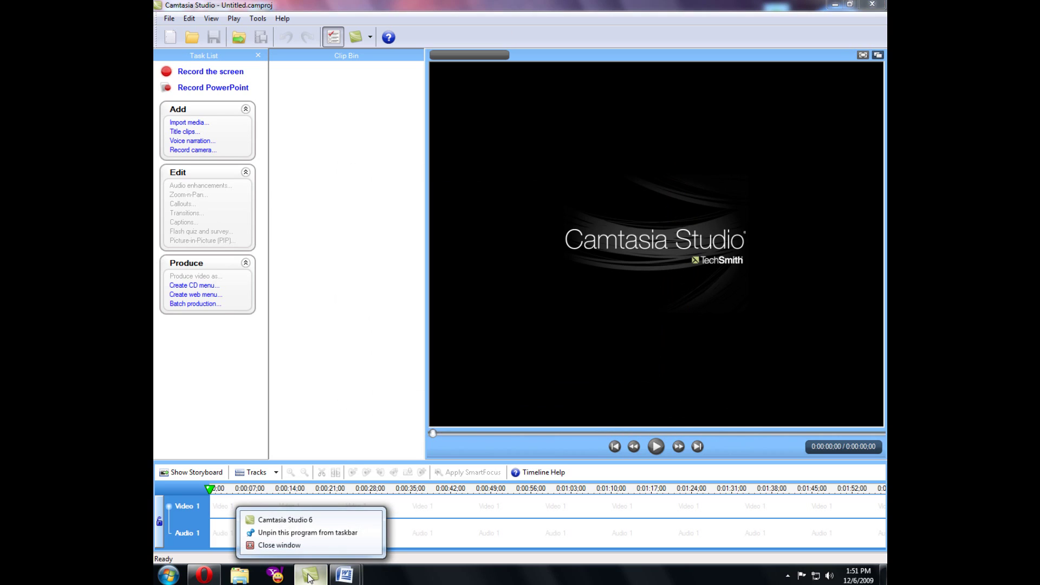
left_click(309, 534)
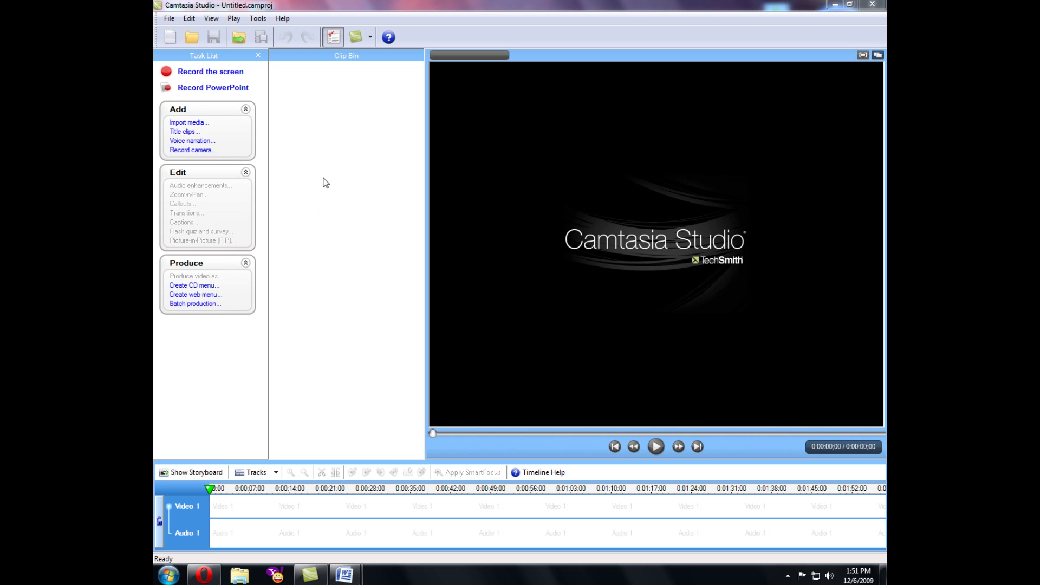
Demonstrate restoring and maximizing the Camtasia Studio window by its title bar, leaving it maximized
left_click(850, 4)
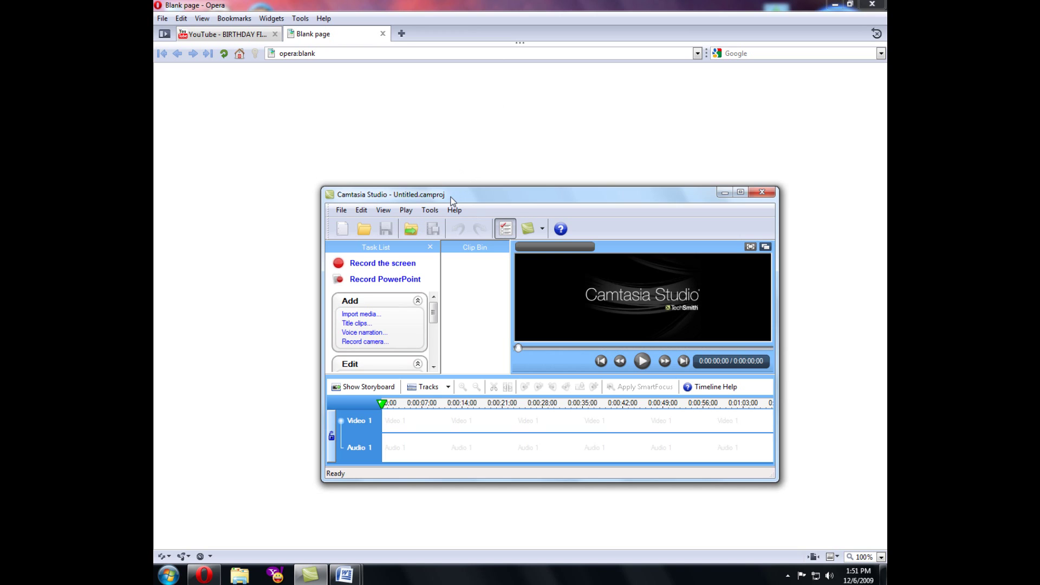
left_click_drag(451, 200, 399, 142)
left_click_drag(462, 145, 463, 1)
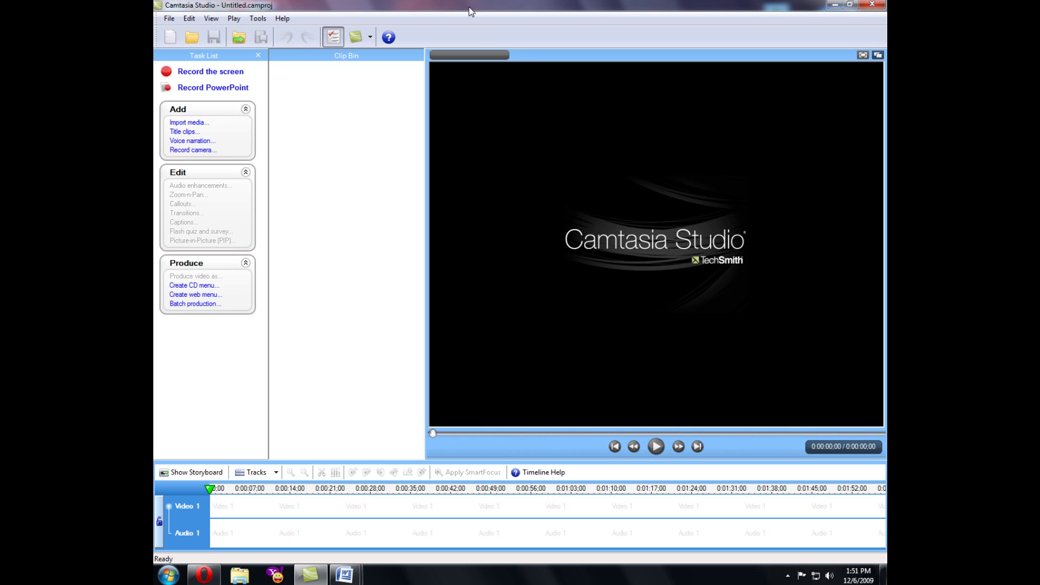
left_click_drag(485, 5, 491, 115)
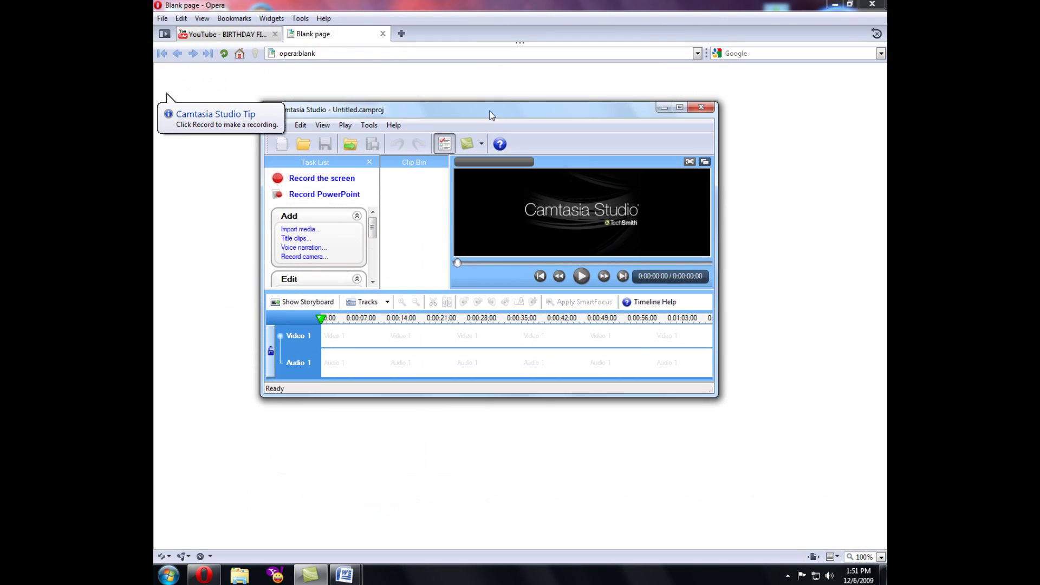
double_click(486, 120)
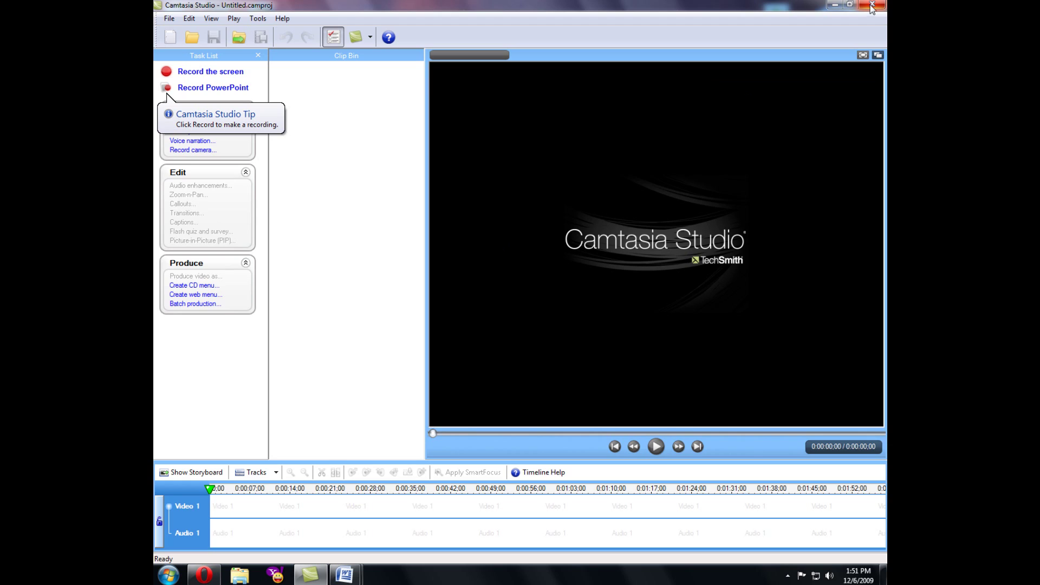
Restore the Camtasia Studio window, snap it to the left half of the desktop, and pull it free again
left_click(849, 4)
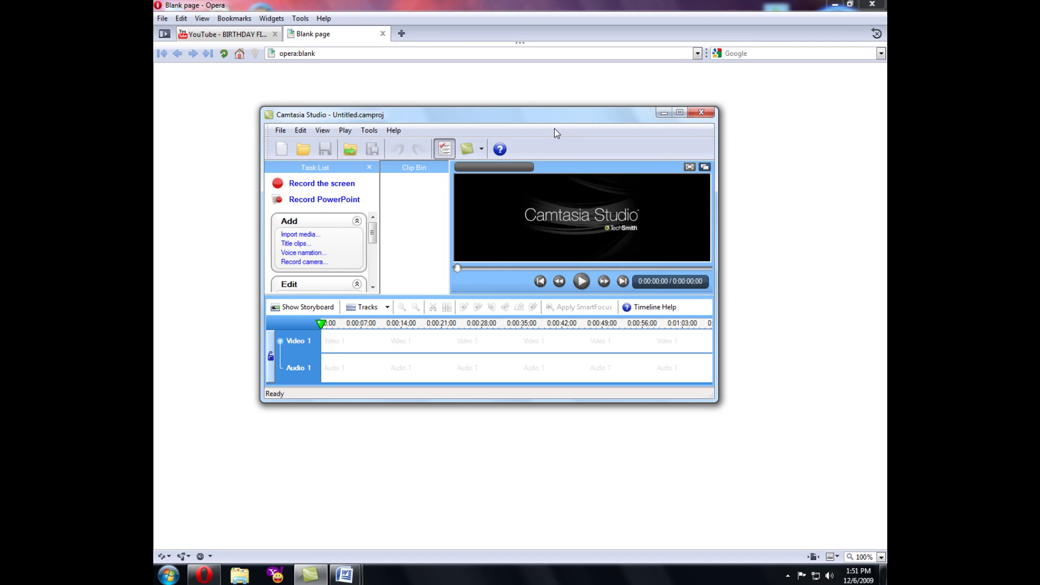
left_click_drag(515, 120, 155, 125)
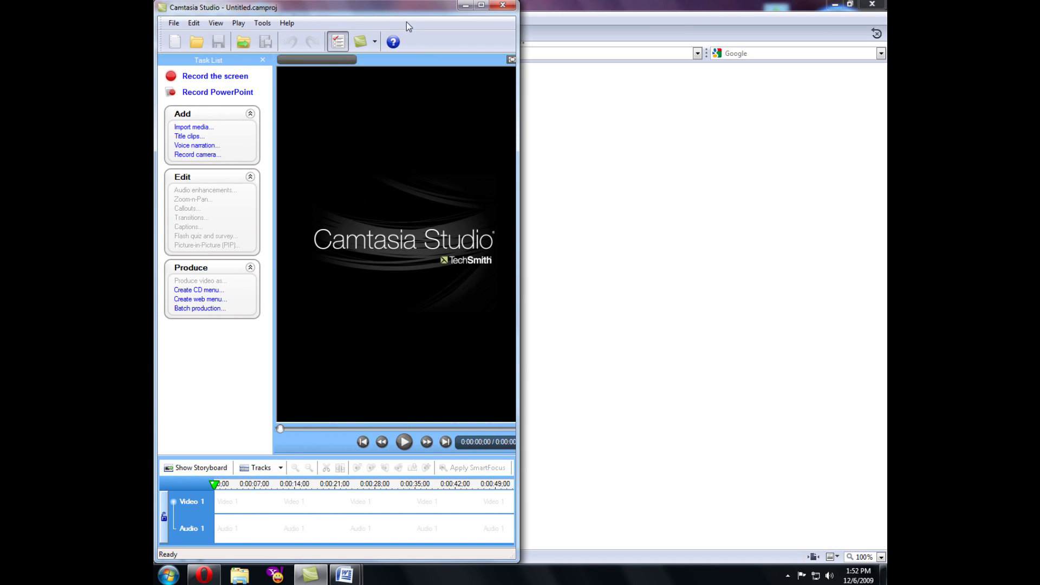
left_click_drag(434, 2, 525, 6)
left_click_drag(410, 12, 553, 5)
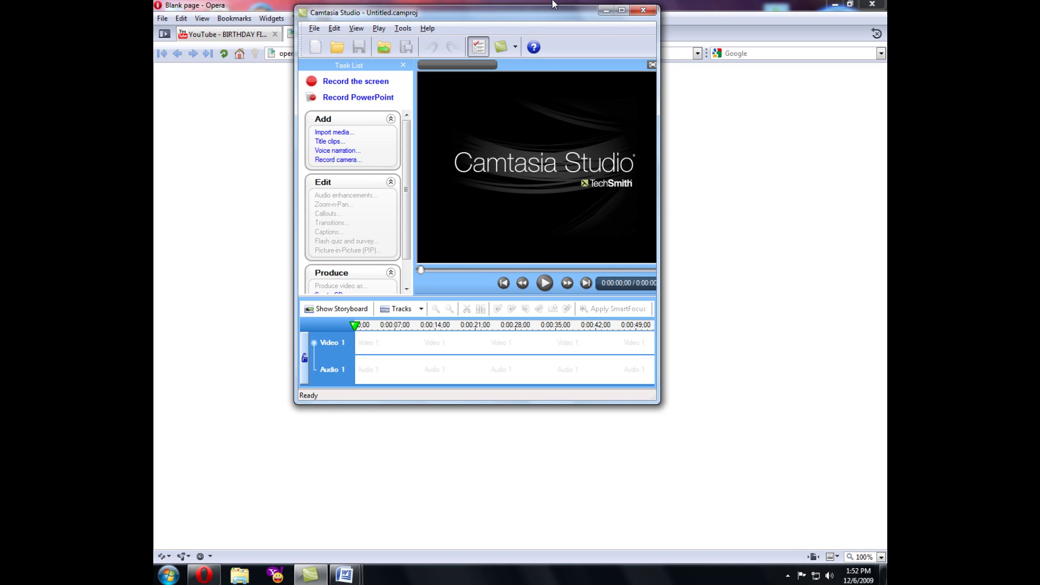
Snap the Camtasia Studio window to the left and right halves of the desktop, float it again, and minimize it
key("super+Left")
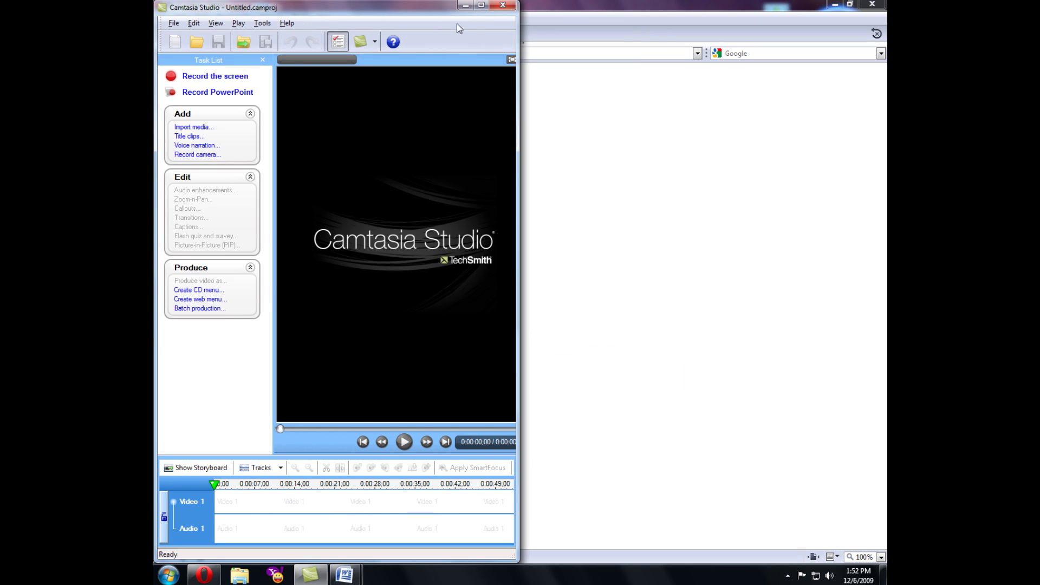
key("super+Right")
left_click_drag(584, 569, 576, 353)
left_click_drag(462, 15, 460, 34)
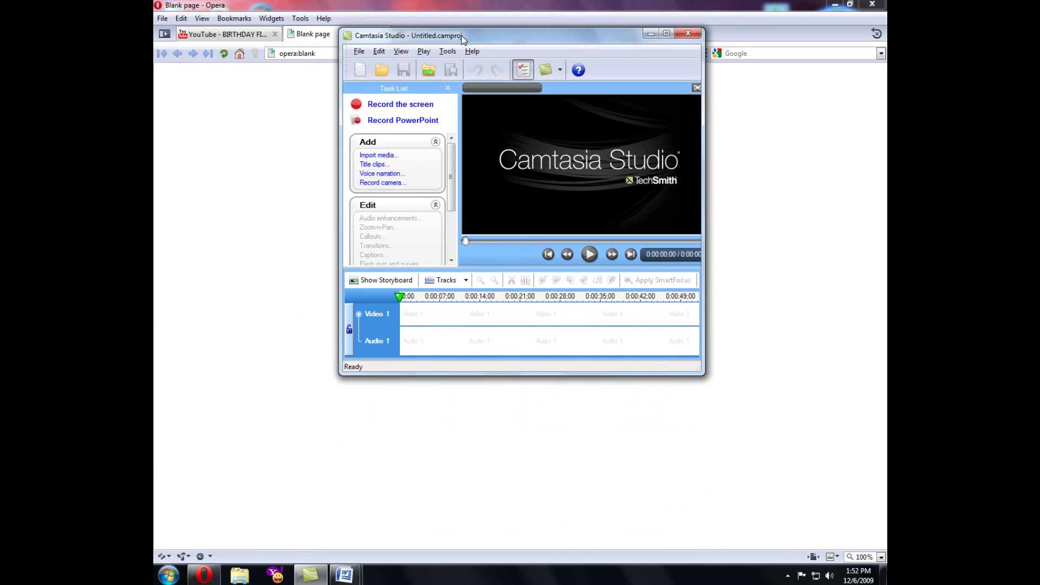
key("super+Down")
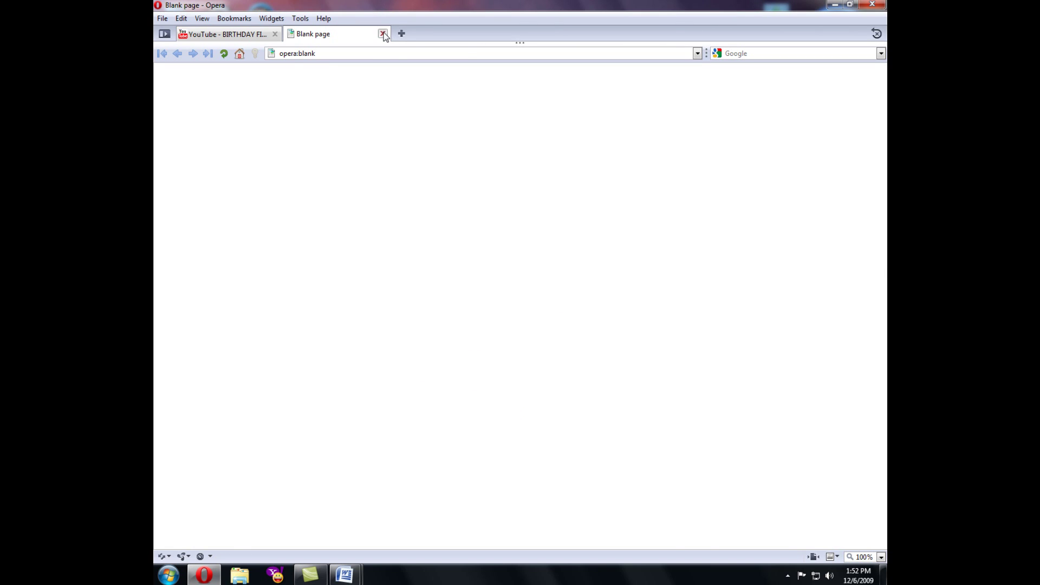
Close Opera's blank tab and show the hidden notification area icons
left_click(383, 34)
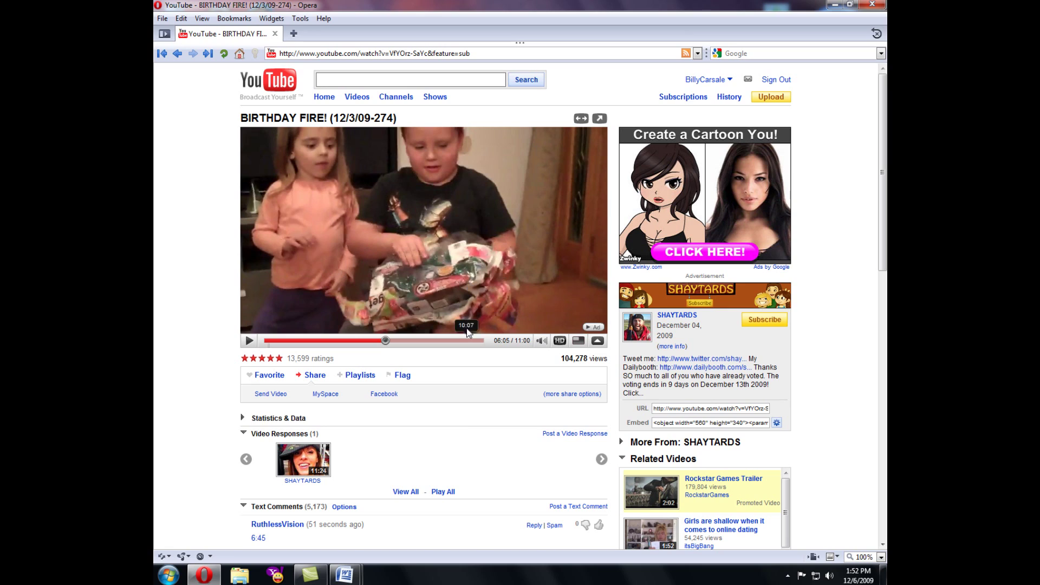
left_click(789, 576)
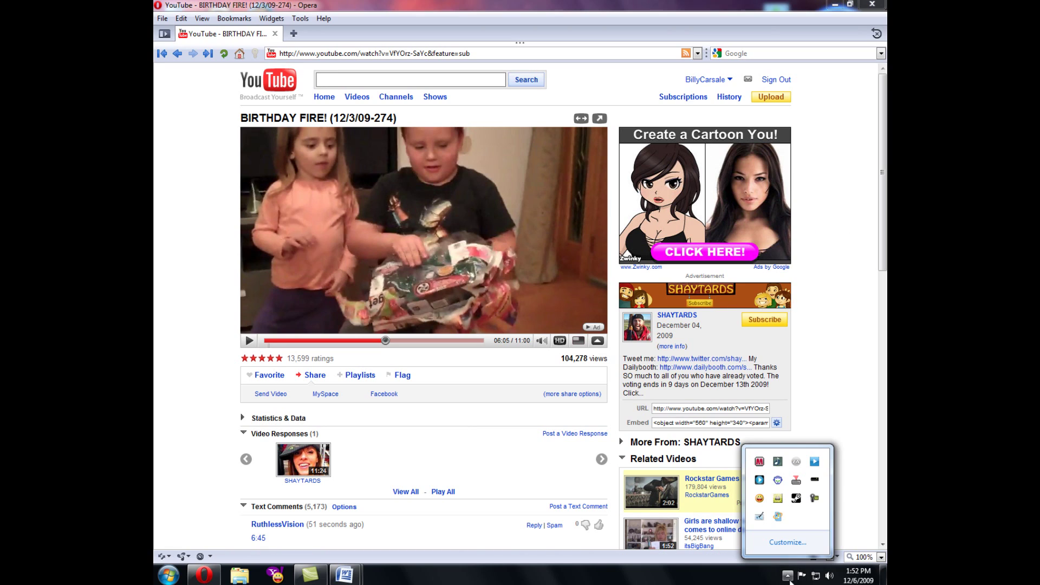